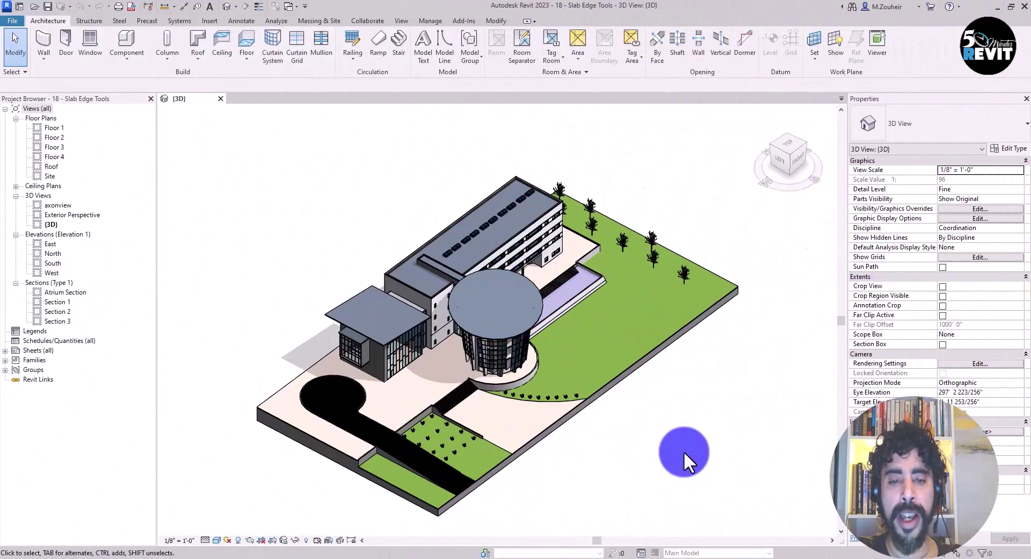
# Step: Orbit and zoom to the atrium and select the floor slab around the opening
pyautogui.keyDown('shift'); pyautogui.moveTo(684, 450); pyautogui.dragTo(668, 395, button='middle'); pyautogui.keyUp('shift')
pyautogui.scroll(5, 438, 385)
pyautogui.scroll(6, 522, 400)
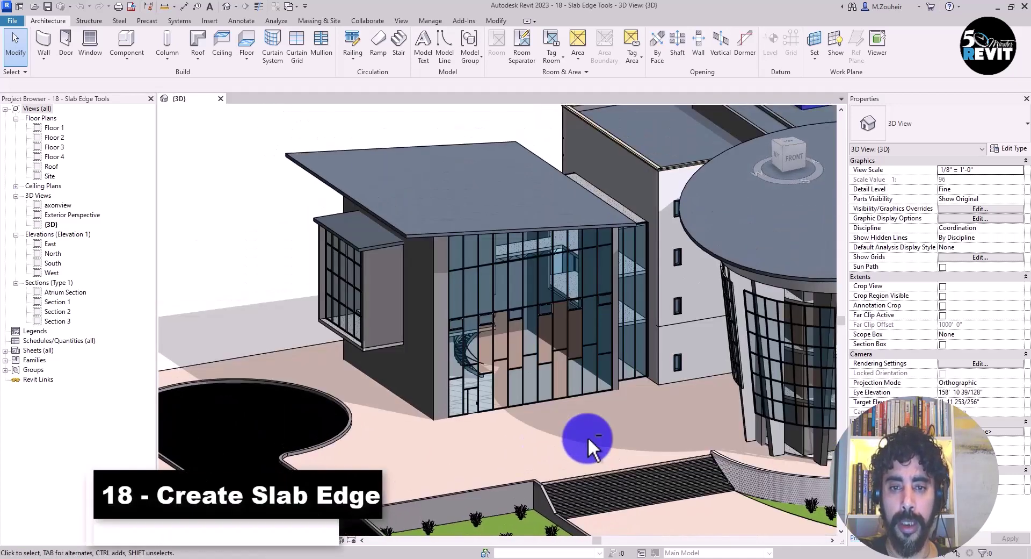
pyautogui.scroll(4, 588, 438)
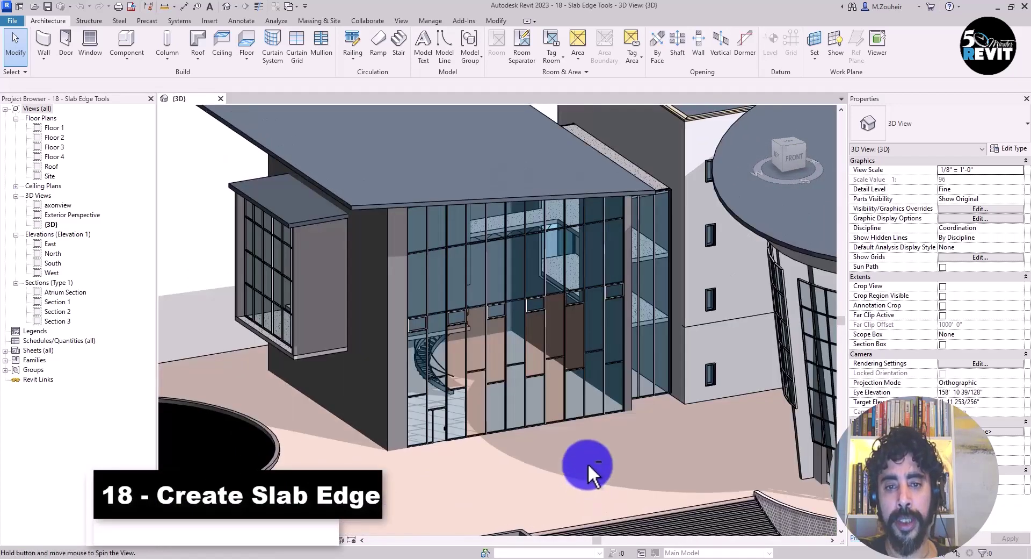
pyautogui.scroll(6, 589, 467)
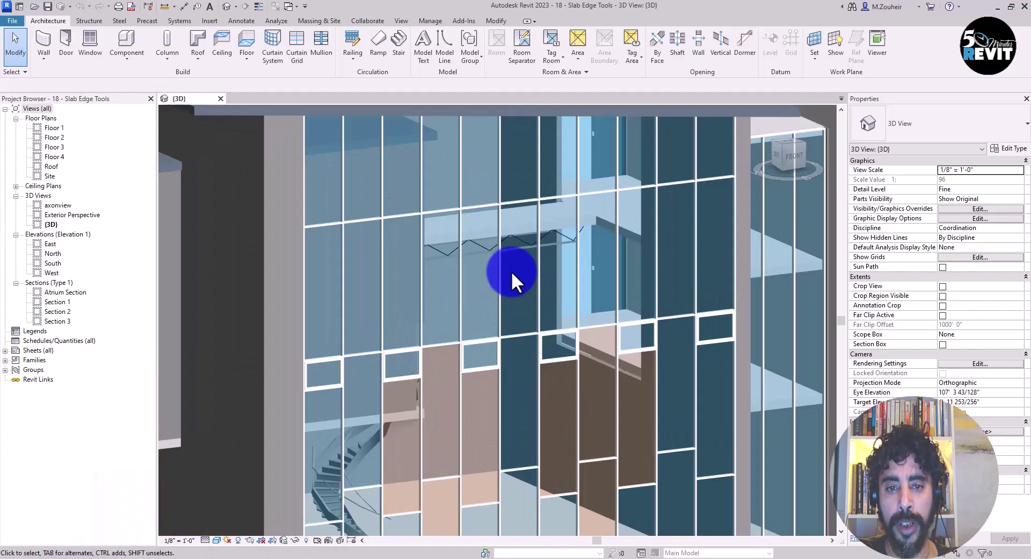
pyautogui.moveTo(511, 271); pyautogui.dragTo(502, 290, button='middle')
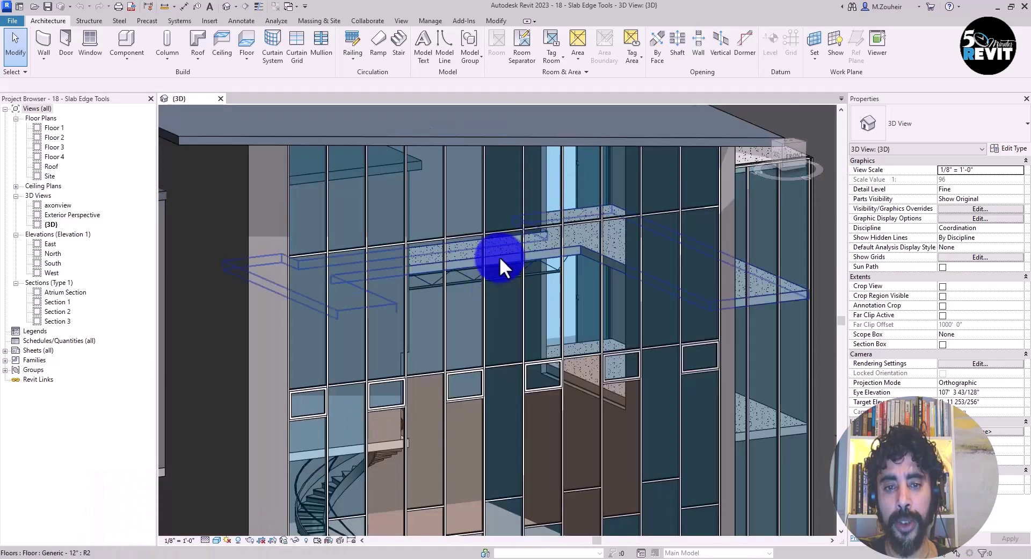
pyautogui.click(500, 256)
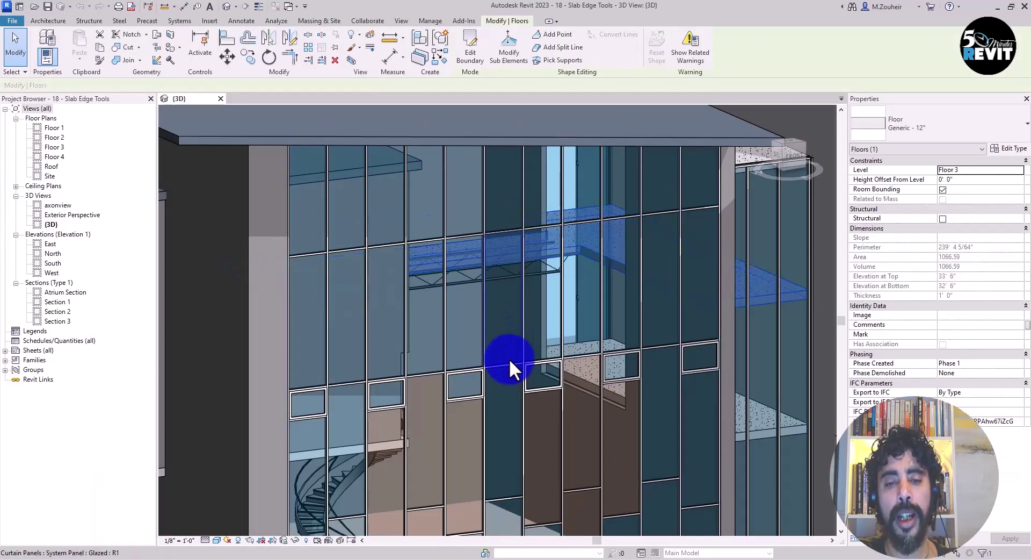
pyautogui.scroll(-2, 509, 359)
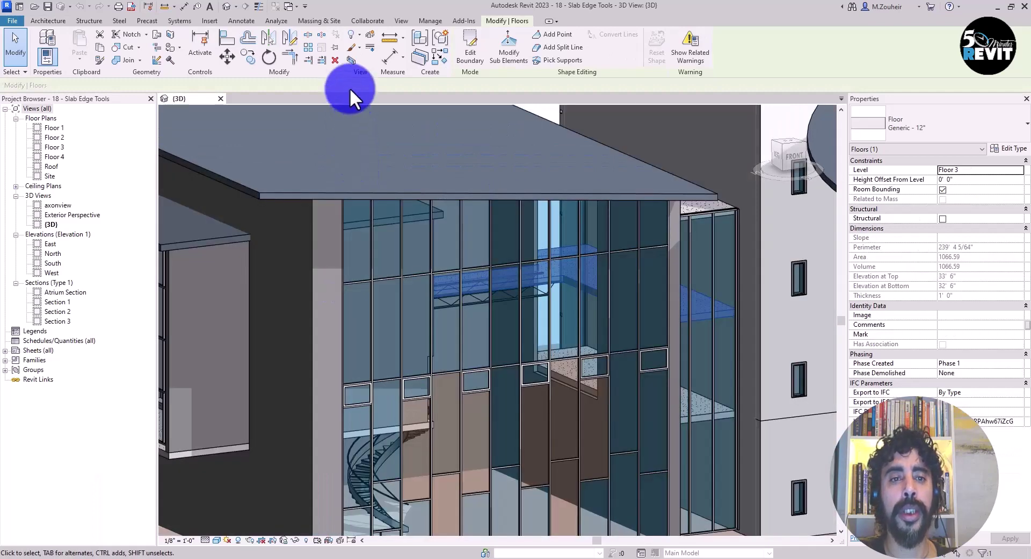
# Step: Isolate the selected slab with HI, deselect it and reframe the view from above
pyautogui.press('h')
pyautogui.press('i')
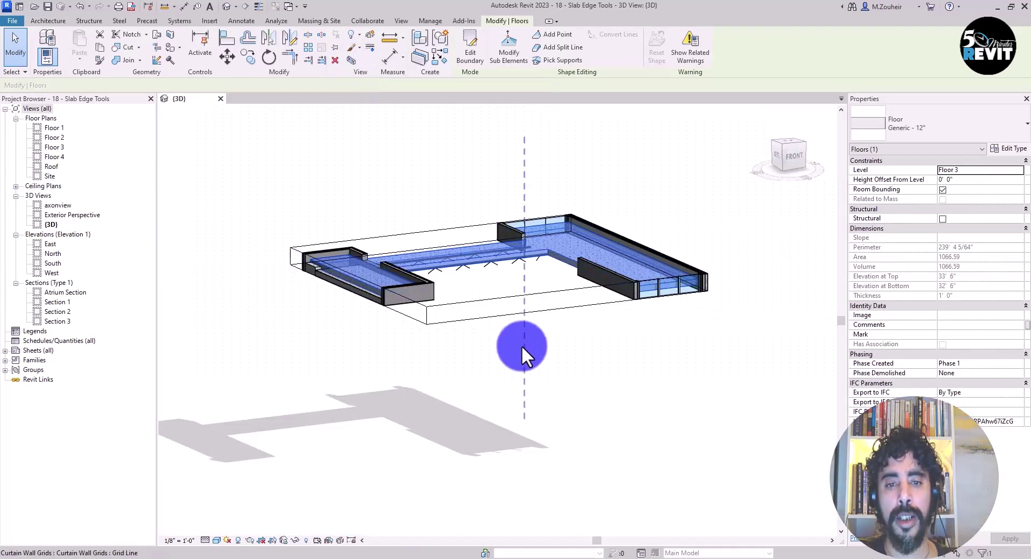
pyautogui.click(442, 377)
pyautogui.keyDown('shift'); pyautogui.moveTo(461, 410); pyautogui.dragTo(584, 364, button='middle'); pyautogui.keyUp('shift')
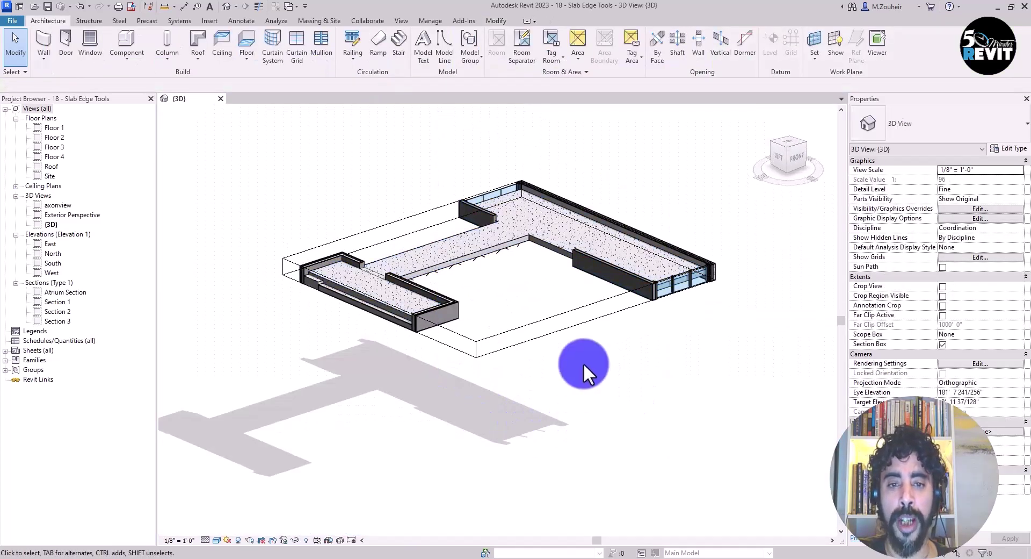
pyautogui.scroll(3, 569, 345)
pyautogui.moveTo(580, 407)
pyautogui.mouseDown(button='middle')
pyautogui.moveTo(549, 384)
pyautogui.moveTo(568, 392)
pyautogui.moveTo(578, 377)
pyautogui.mouseUp(button='middle')
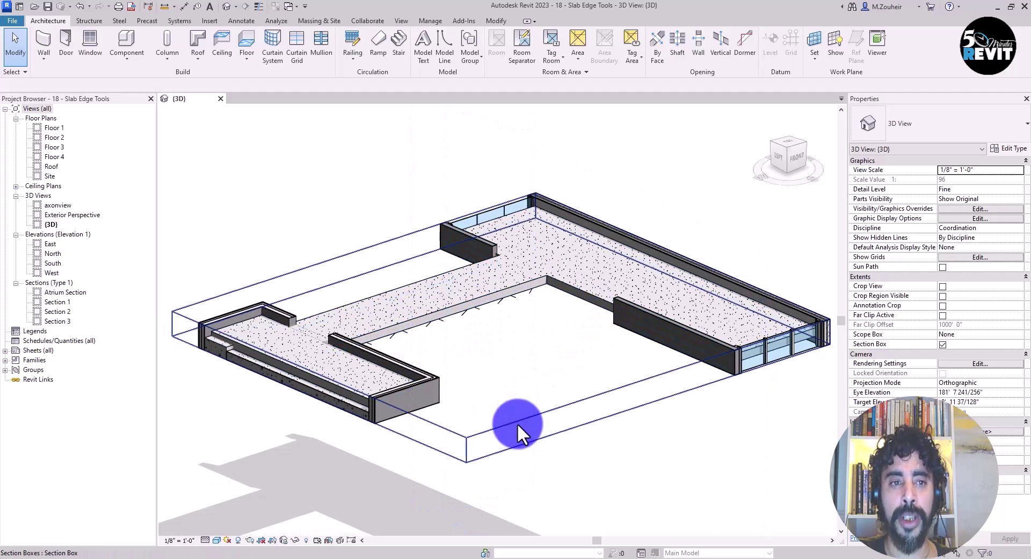
pyautogui.moveTo(626, 511); pyautogui.dragTo(627, 493, button='middle')
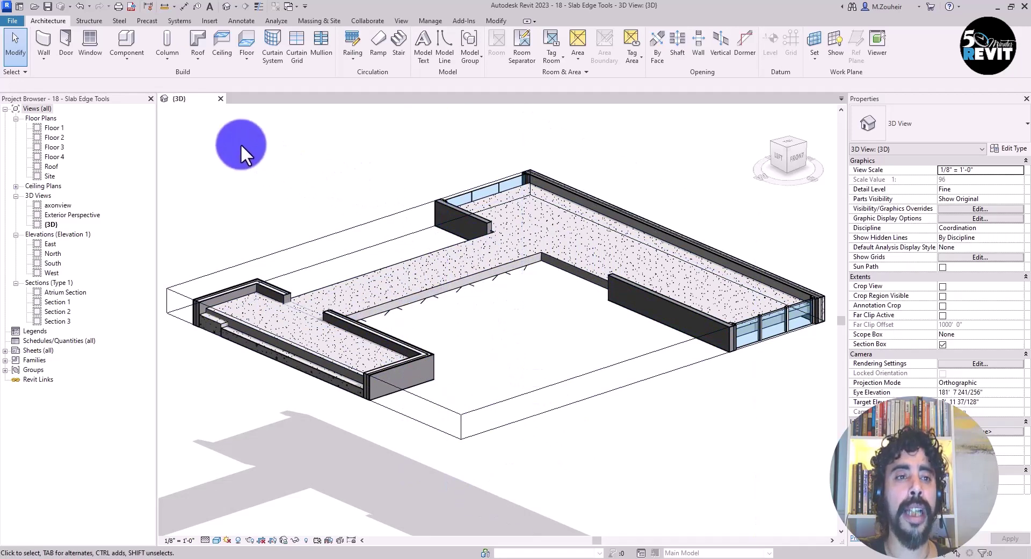
# Step: Load the Concrete-Rectangular profile through Load Autodesk Family on the Insert tab
pyautogui.click(209, 21)
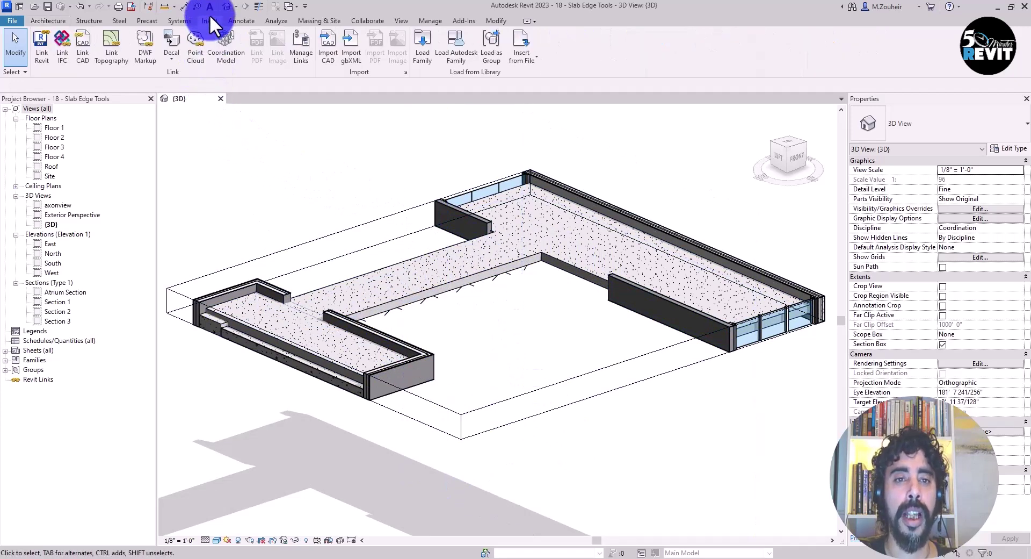
pyautogui.click(459, 49)
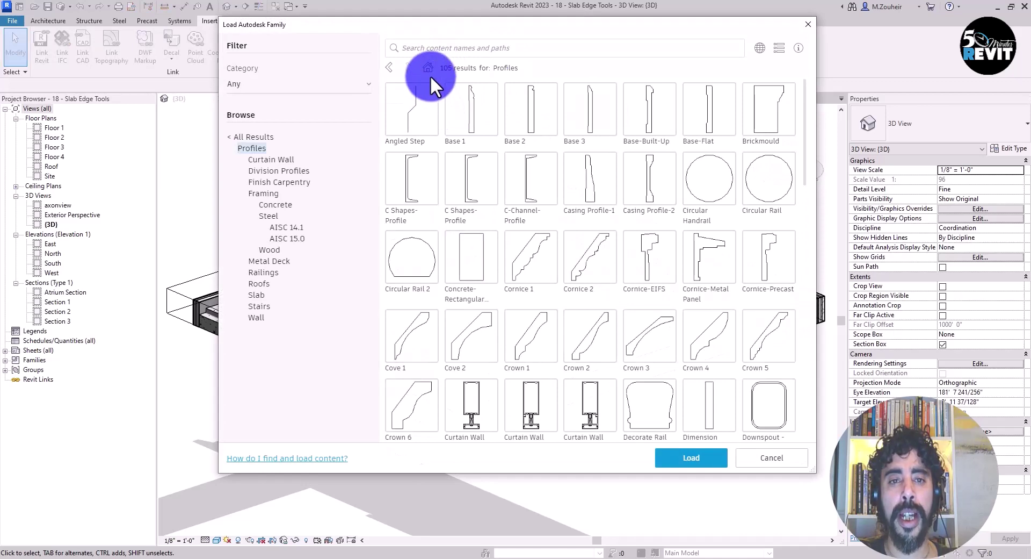
pyautogui.scroll(-3, 496, 269)
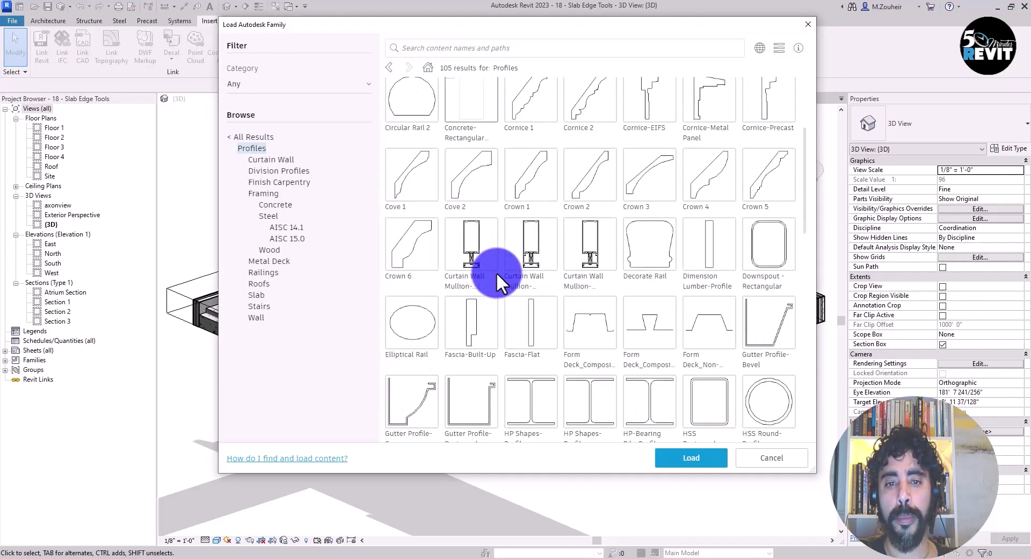
pyautogui.scroll(2, 459, 139)
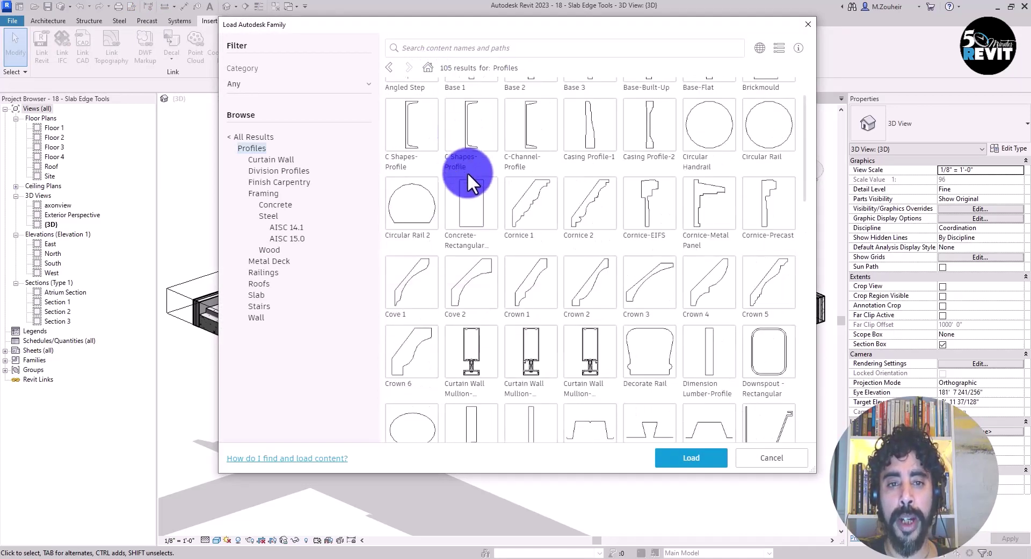
pyautogui.click(450, 179)
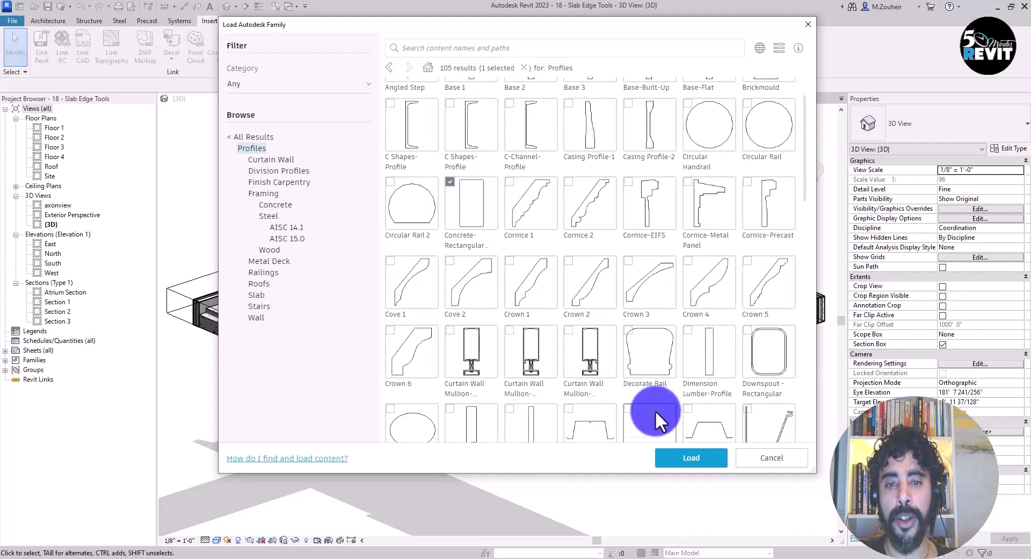
pyautogui.click(676, 458)
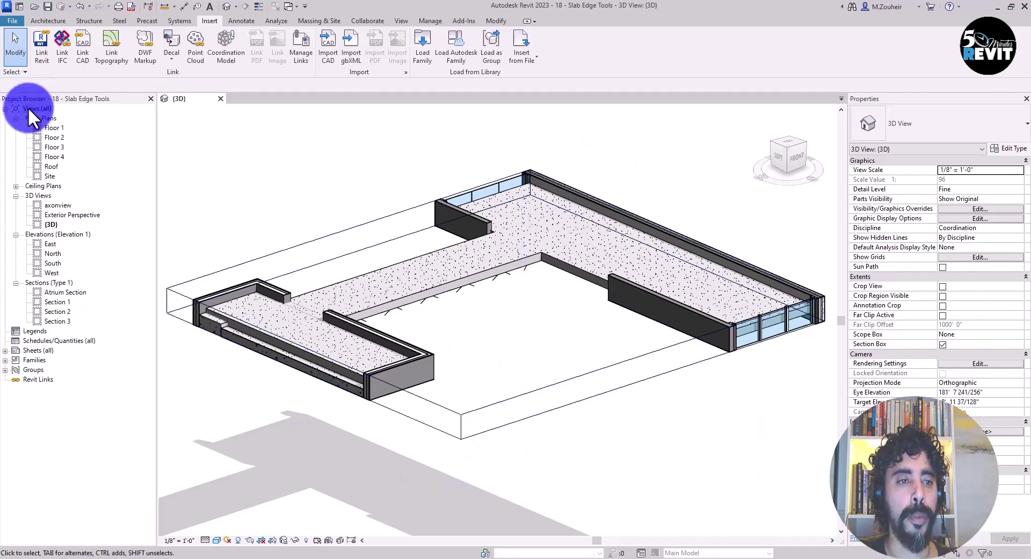
# Step: Expand Families > Profiles > Concrete-Rectangular Beam-Profile in the Project Browser and select the 16 x 32 type
pyautogui.click(5, 360)
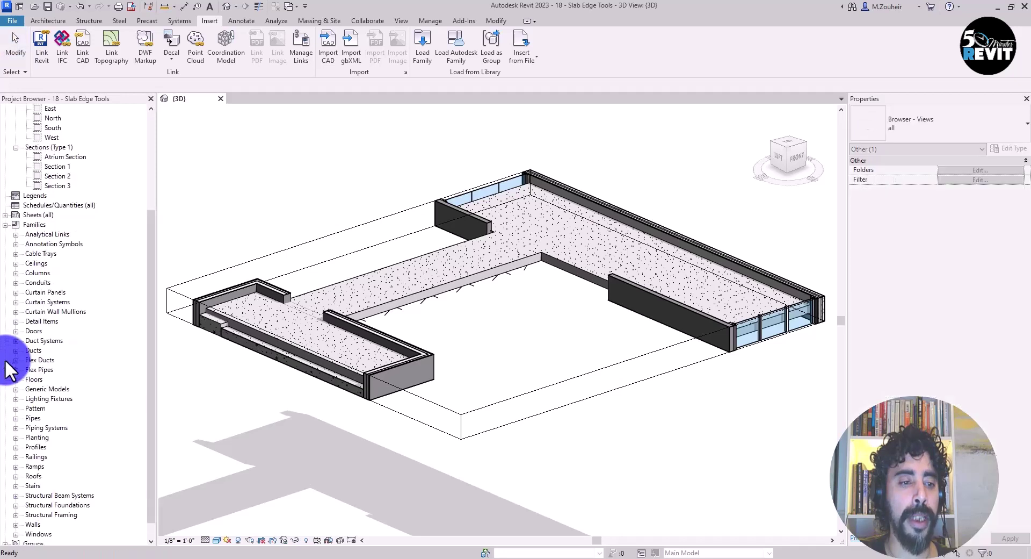
pyautogui.scroll(-1, 66, 356)
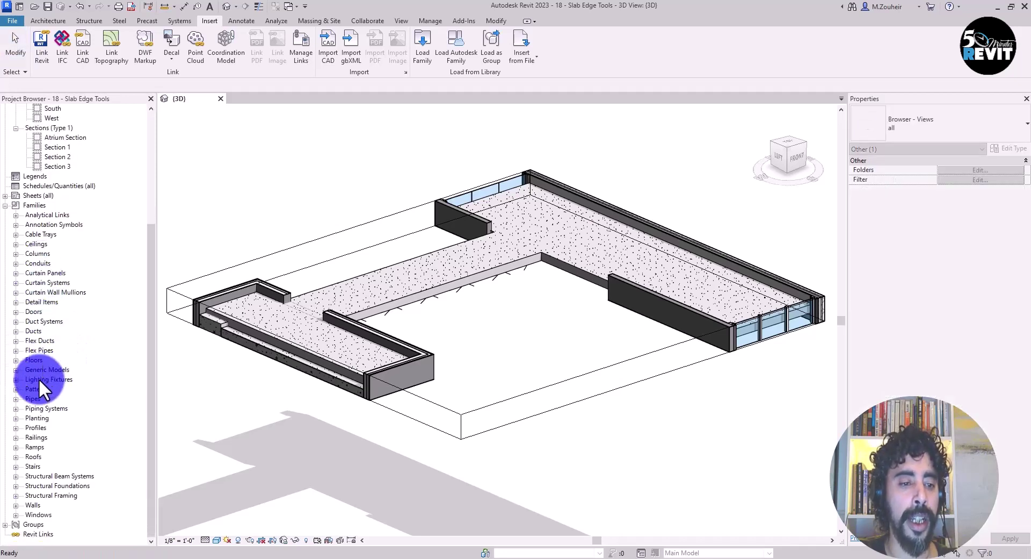
pyautogui.click(33, 429)
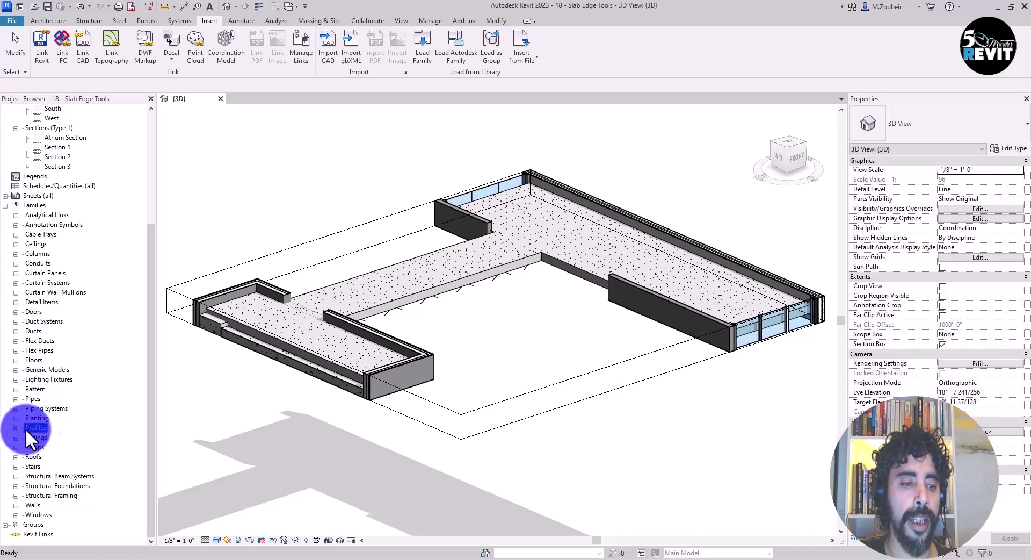
pyautogui.click(15, 427)
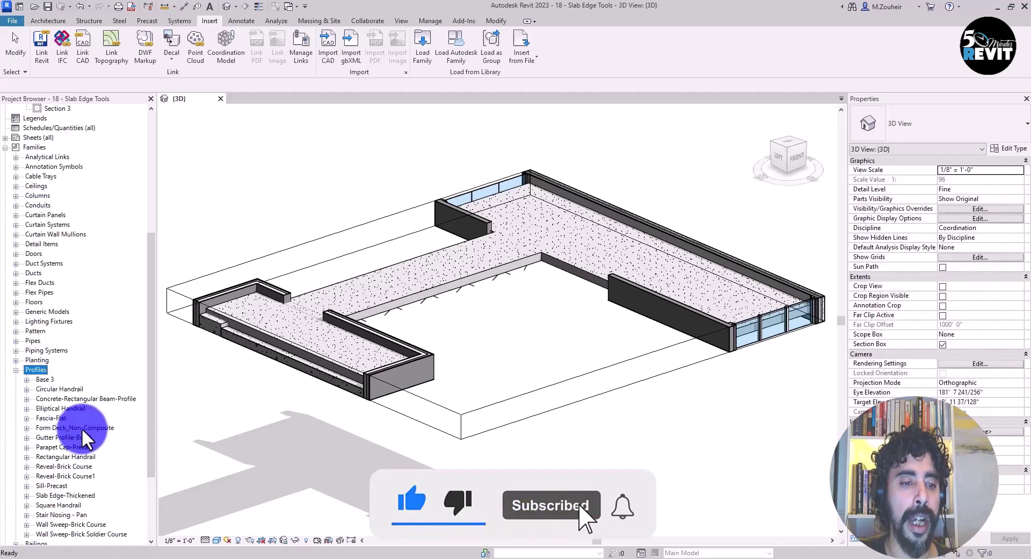
pyautogui.click(81, 398)
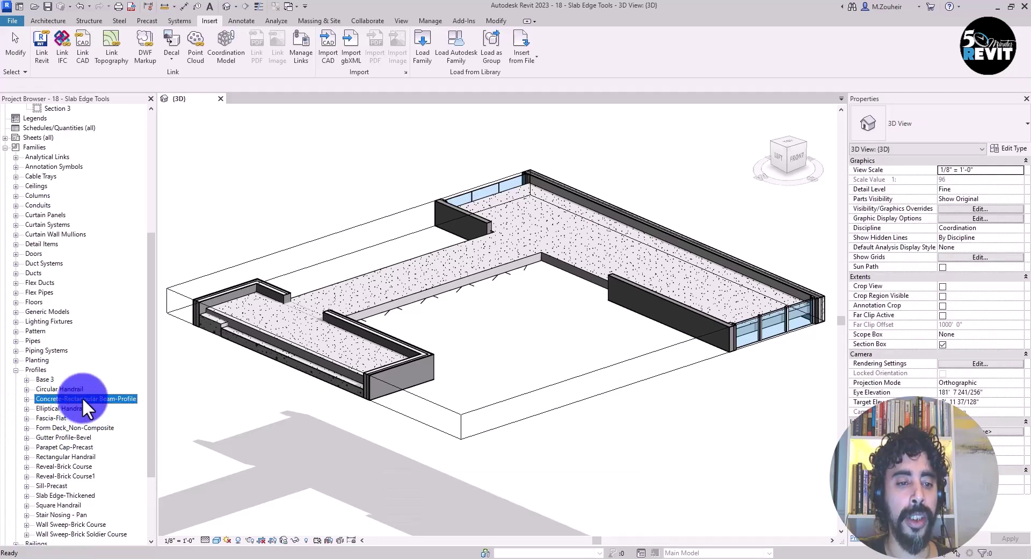
pyautogui.click(26, 398)
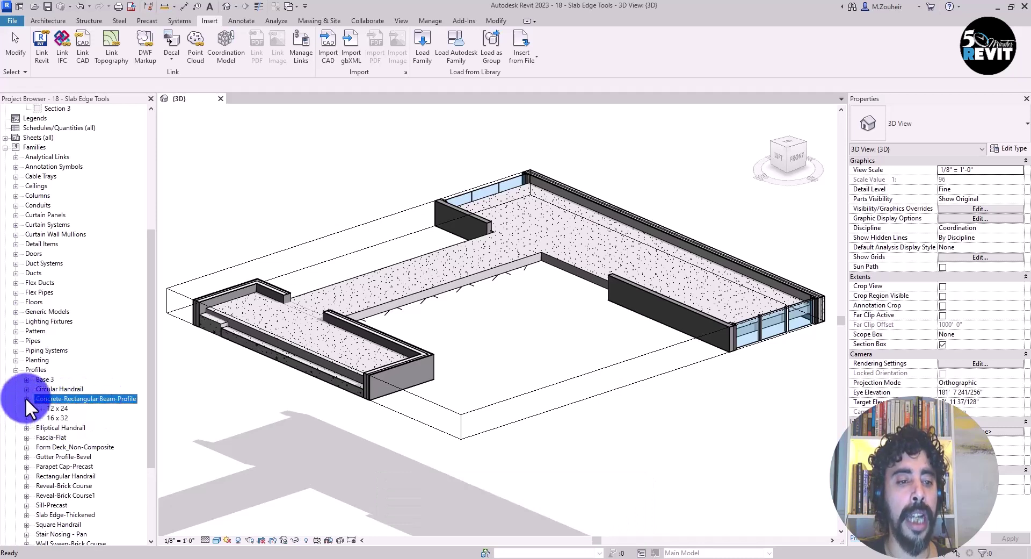
pyautogui.click(57, 417)
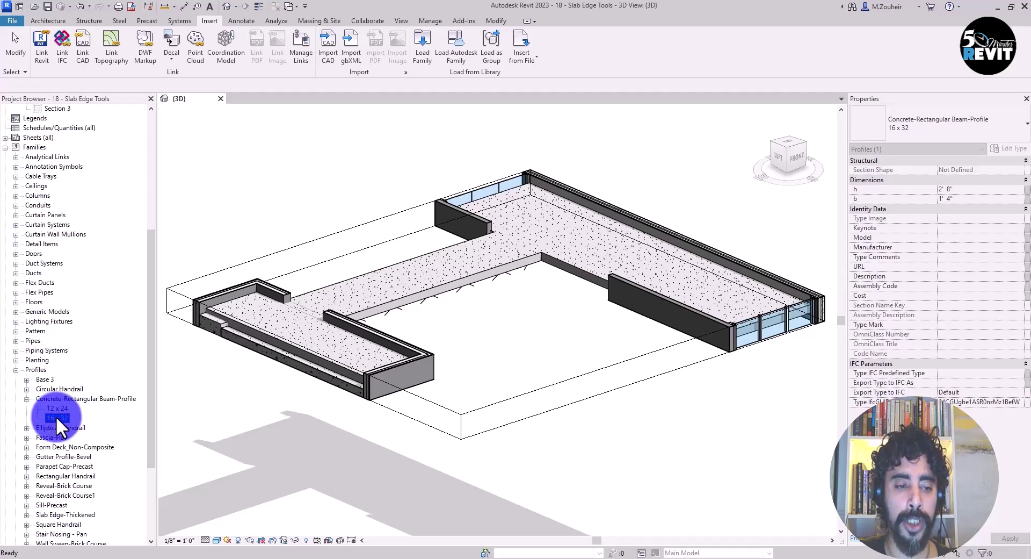
# Step: Duplicate the 16 x 32 profile type as '8 x 48' and open its Type Properties
pyautogui.rightClick(56, 416)
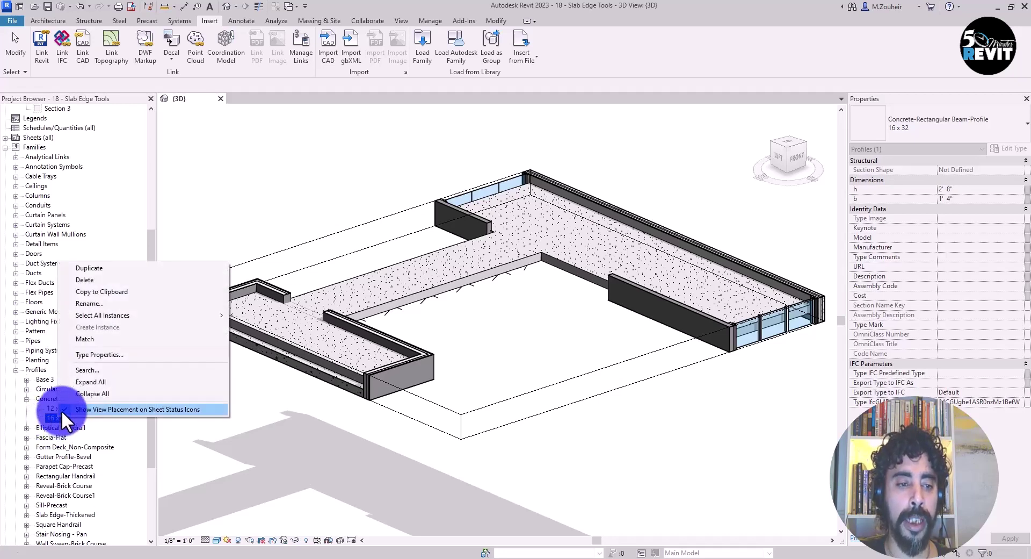
pyautogui.click(91, 268)
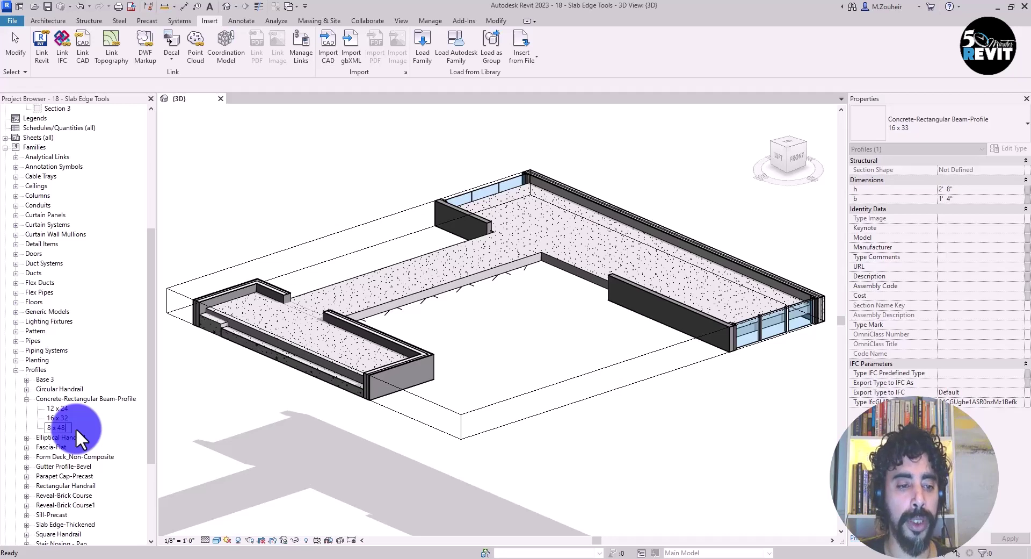
pyautogui.write('8 x 48')
pyautogui.press('Return')
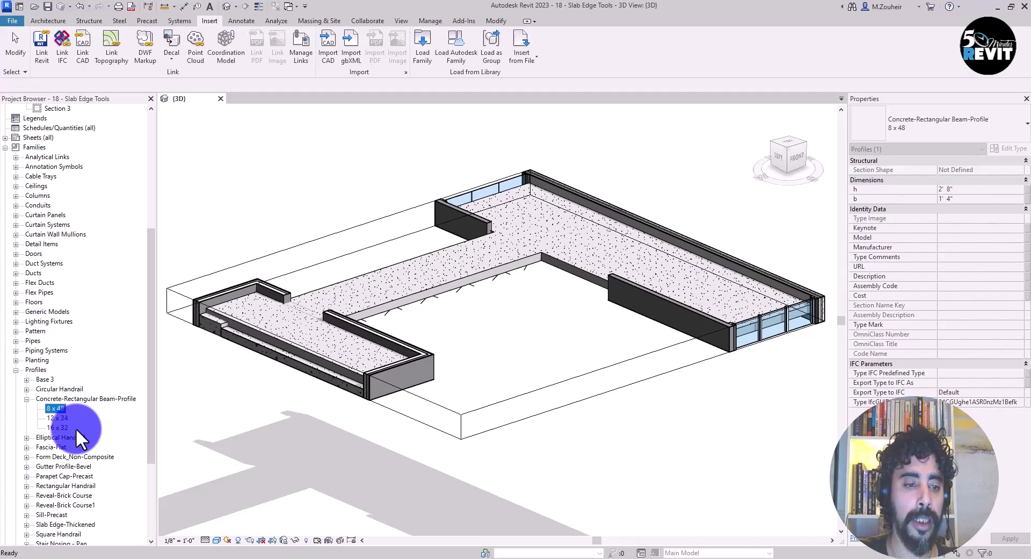
pyautogui.rightClick(53, 409)
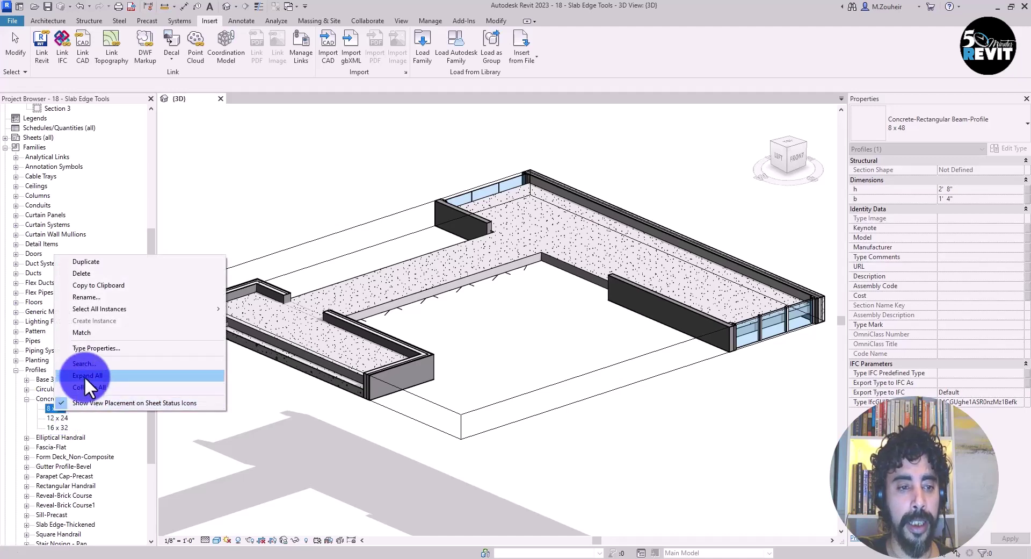
pyautogui.click(99, 347)
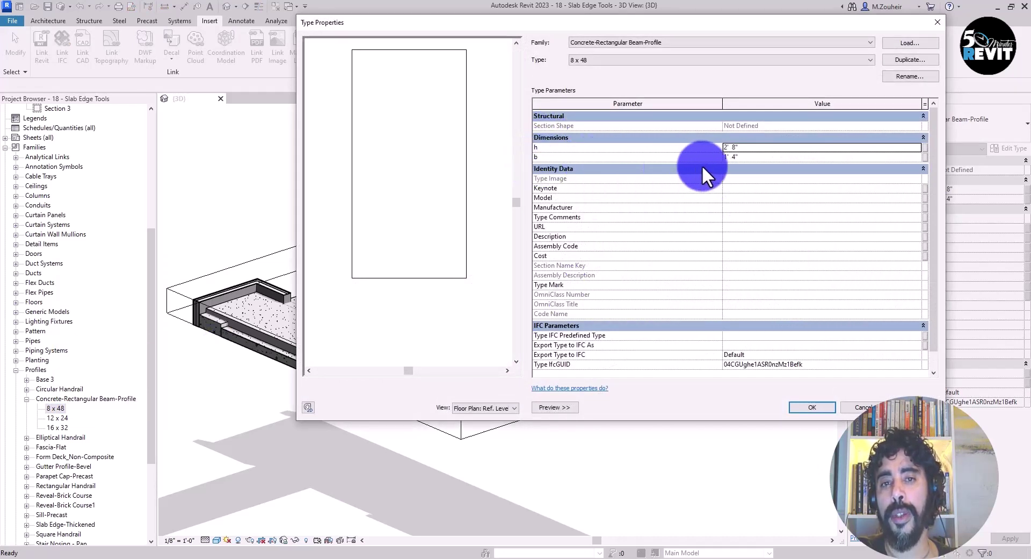
# Step: Enter b as 0' 8" and h as 4' 0" (typed 0 48) for the 8 x 48 profile
pyautogui.click(762, 157)
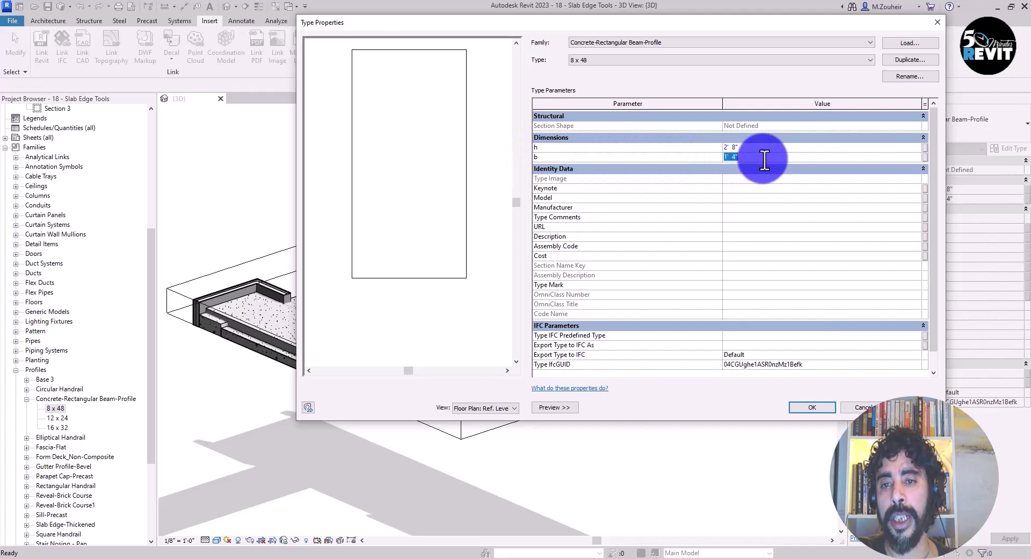
pyautogui.write('0 8')
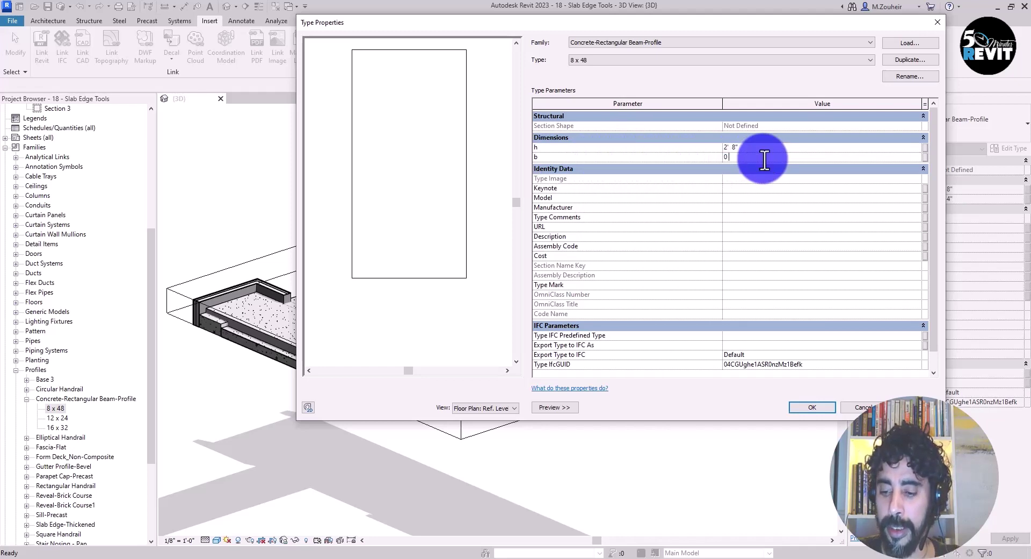
pyautogui.click(759, 147)
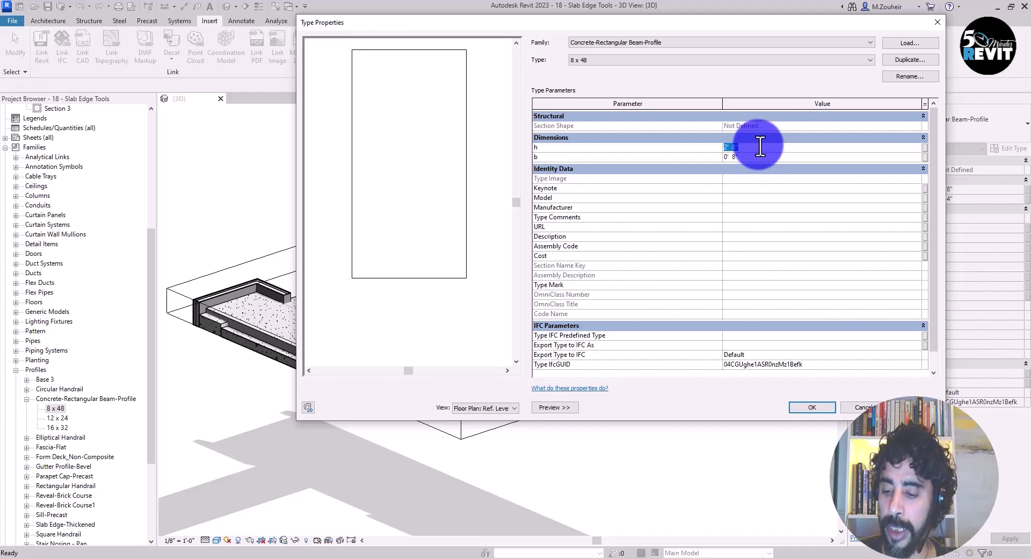
pyautogui.write('0')
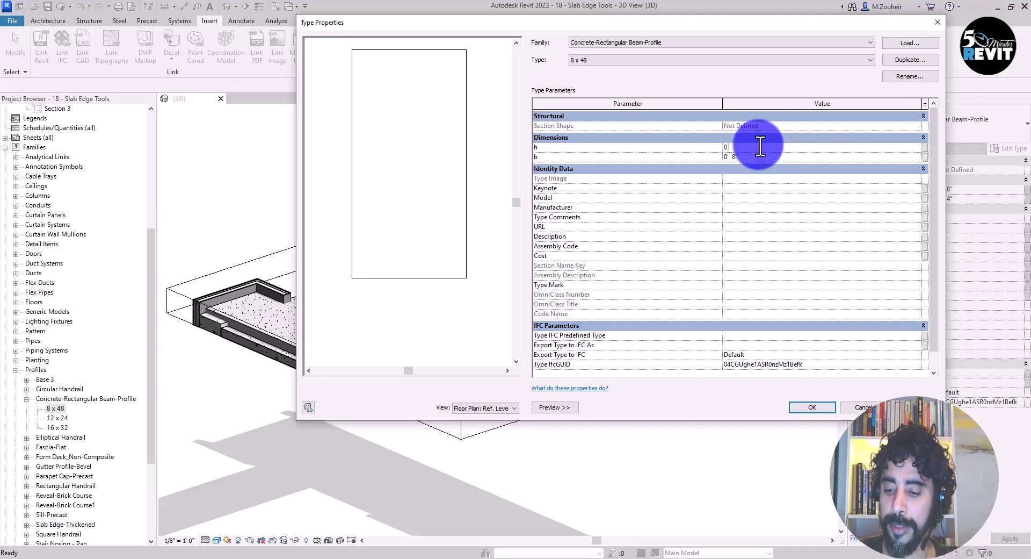
pyautogui.write(' 48')
pyautogui.click(784, 155)
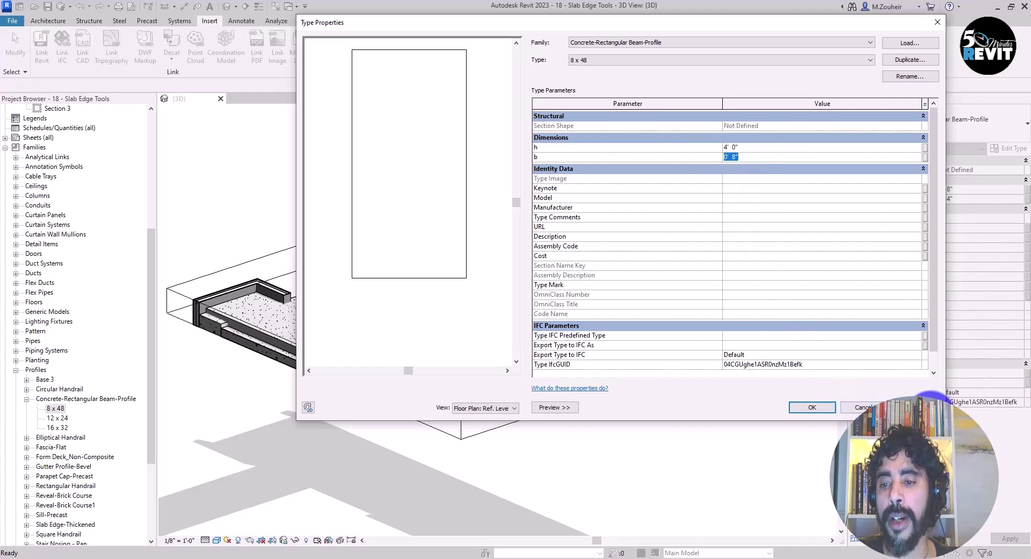
pyautogui.press('Return')
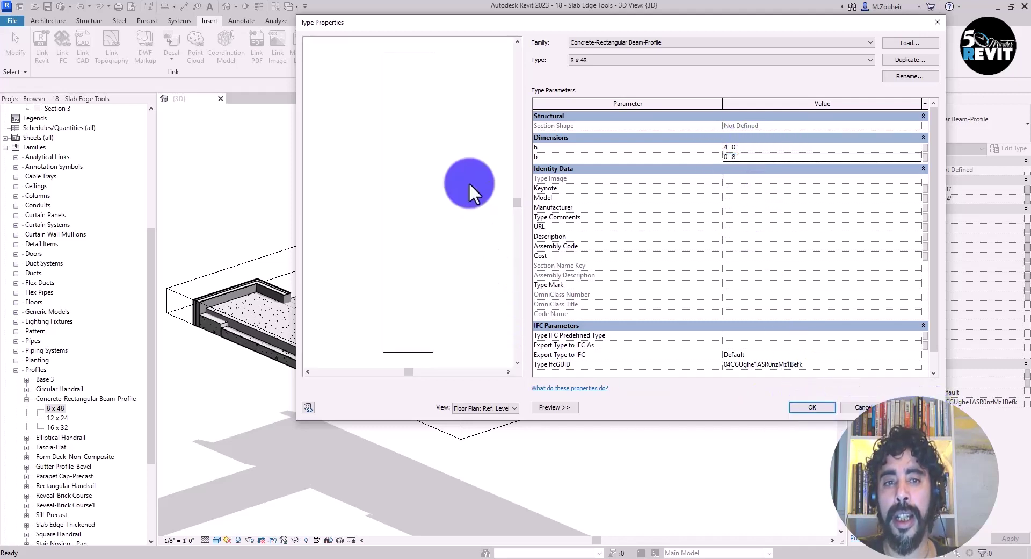
# Step: Accept the profile dimensions and start the Floor: Slab Edge tool from the Architecture tab
pyautogui.click(806, 406)
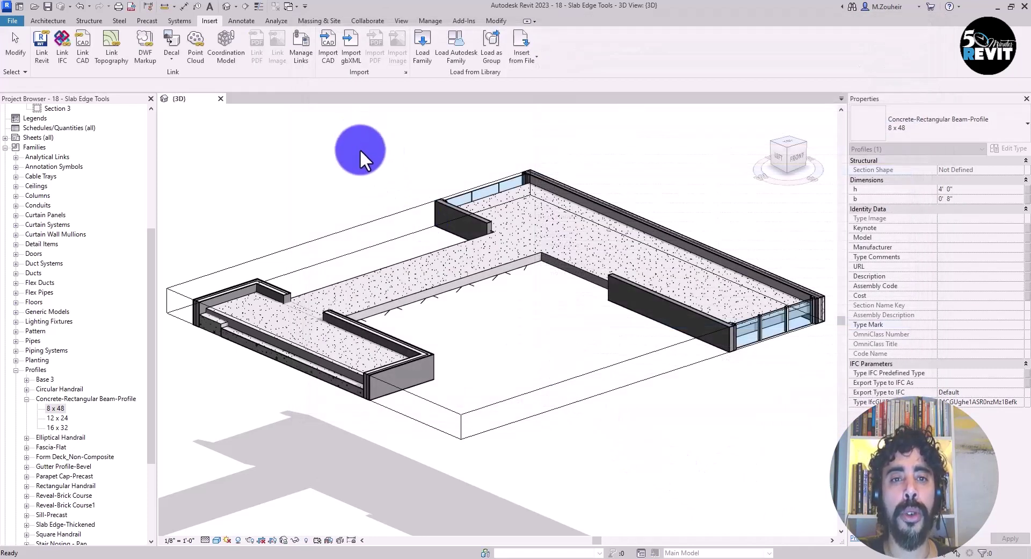
pyautogui.click(49, 21)
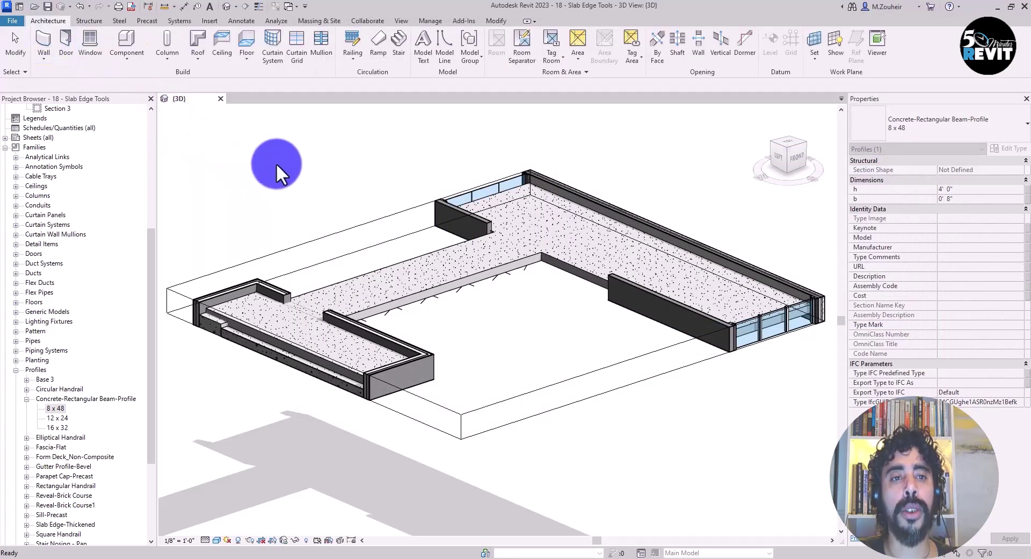
pyautogui.click(245, 57)
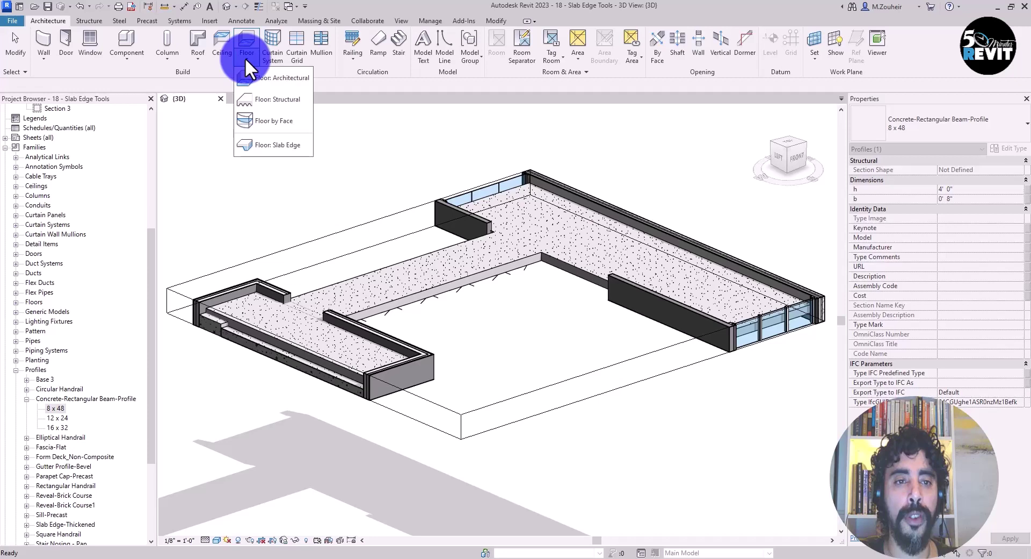
pyautogui.click(277, 143)
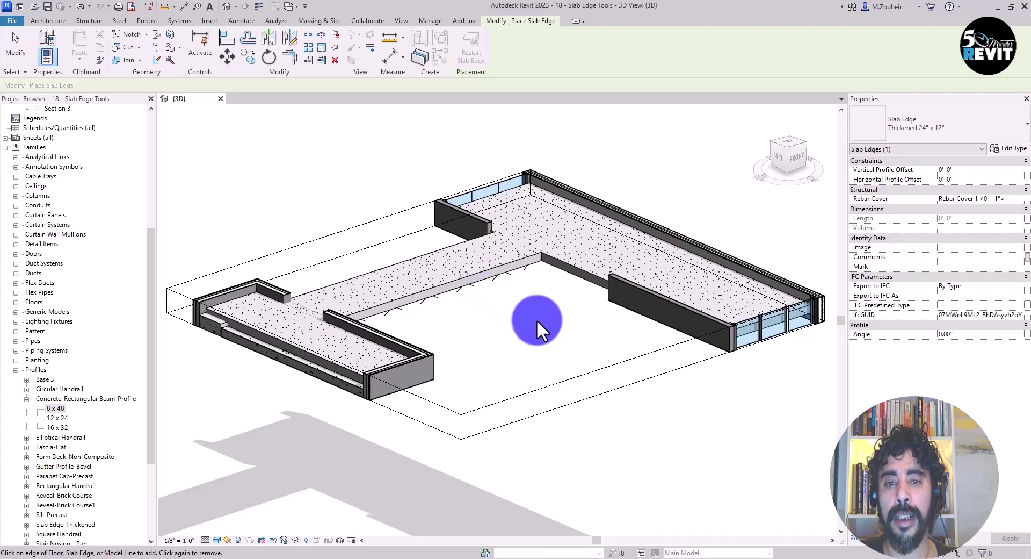
pyautogui.keyDown('shift'); pyautogui.moveTo(484, 317); pyautogui.dragTo(488, 350, button='middle'); pyautogui.keyUp('shift')
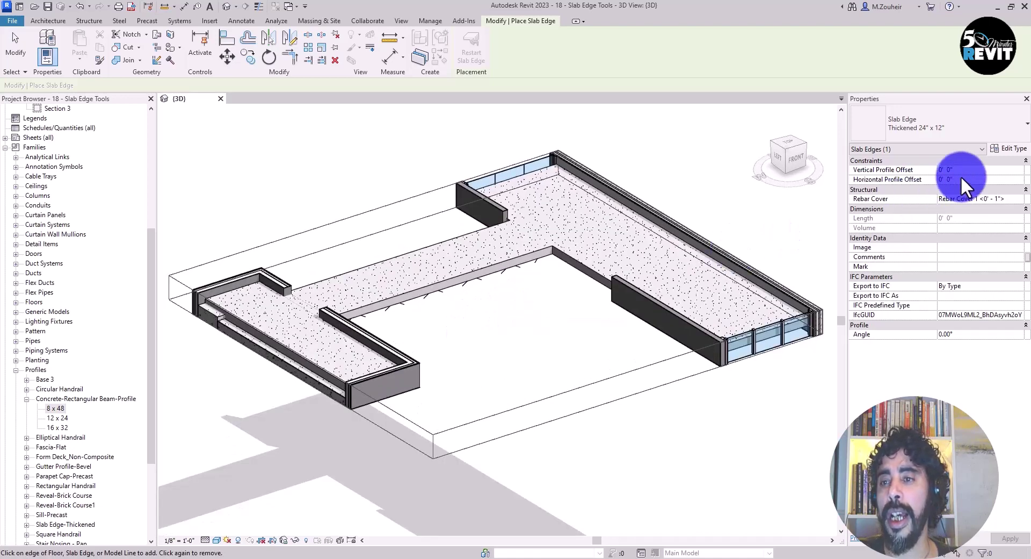
# Step: Duplicate Thickened 24" x 12" as 'upstand' using profile Concrete-Rectangular Beam-Profile : 8 x 48
pyautogui.click(1010, 149)
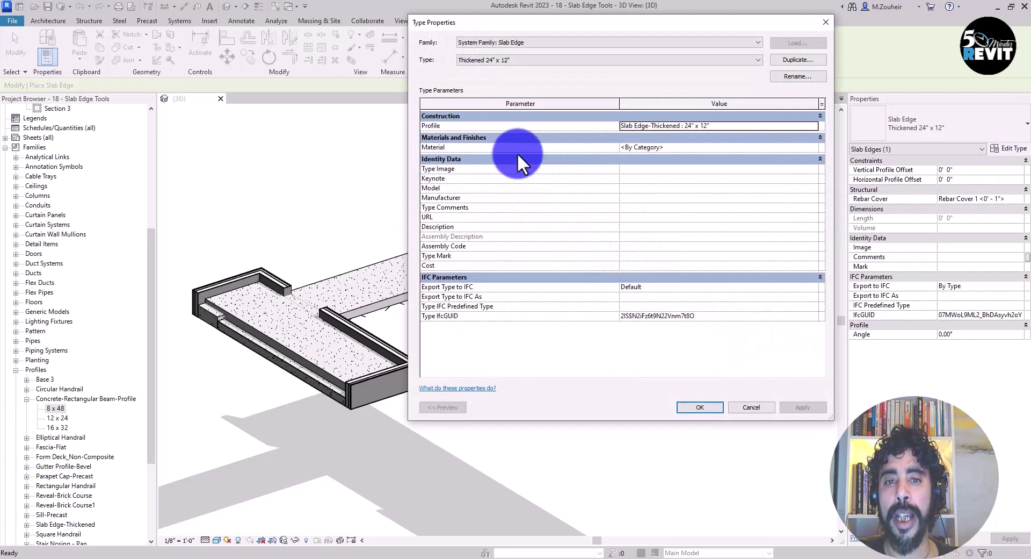
pyautogui.click(791, 59)
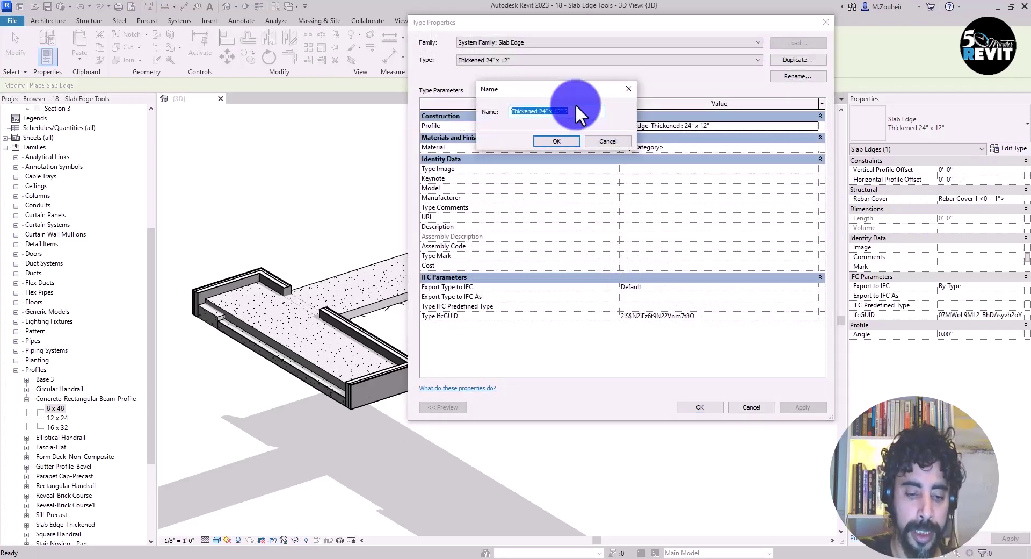
pyautogui.write('u')
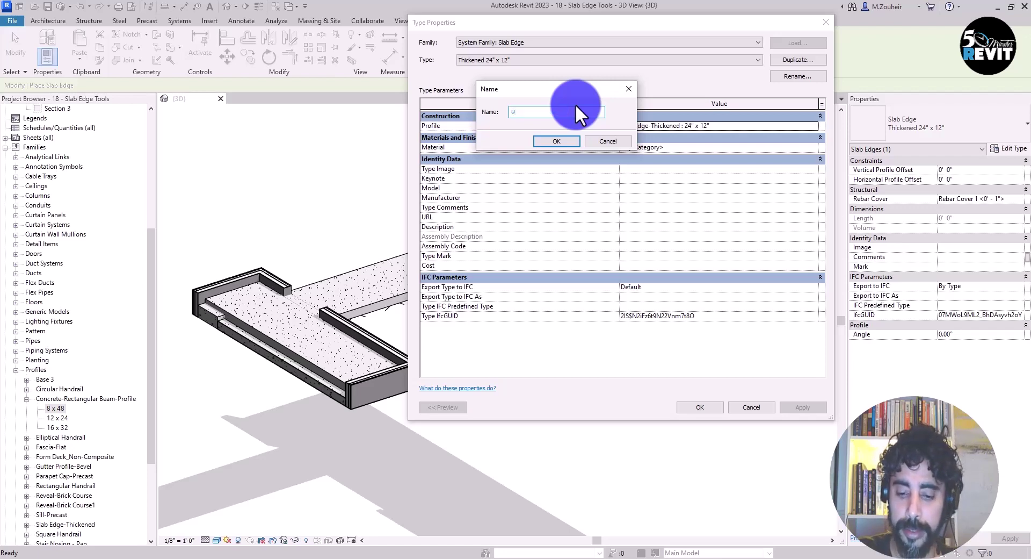
pyautogui.write('pstand')
pyautogui.click(561, 141)
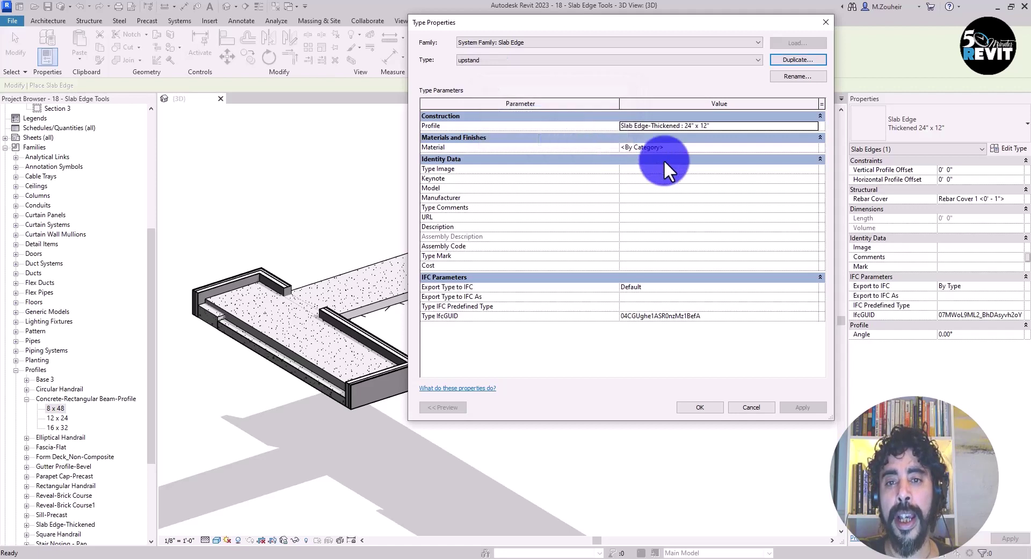
pyautogui.click(666, 128)
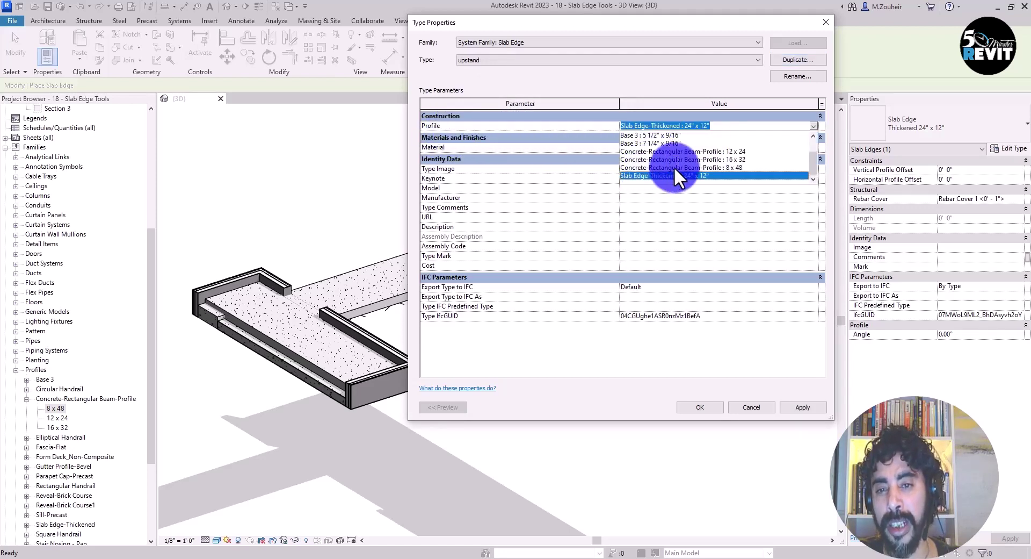
pyautogui.click(713, 164)
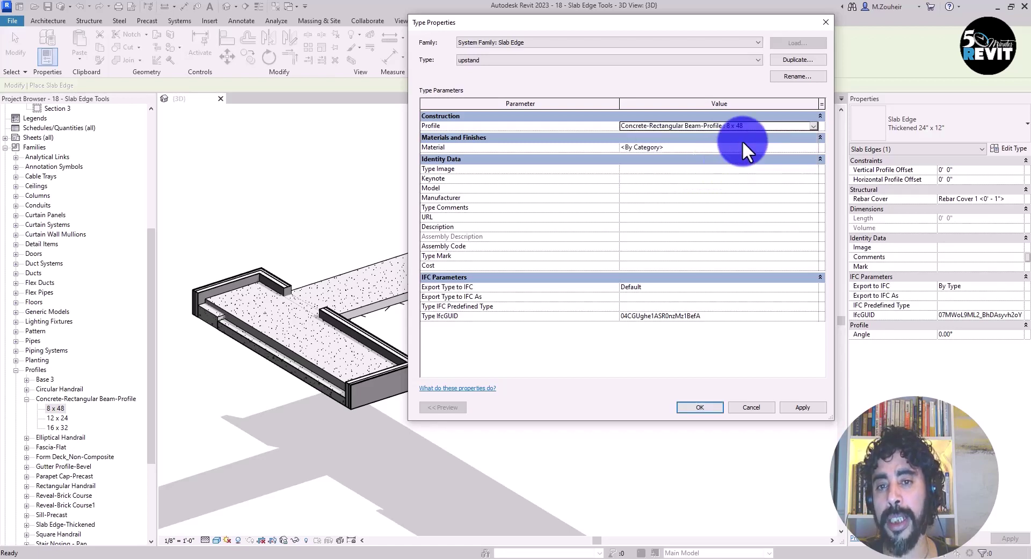
pyautogui.click(698, 407)
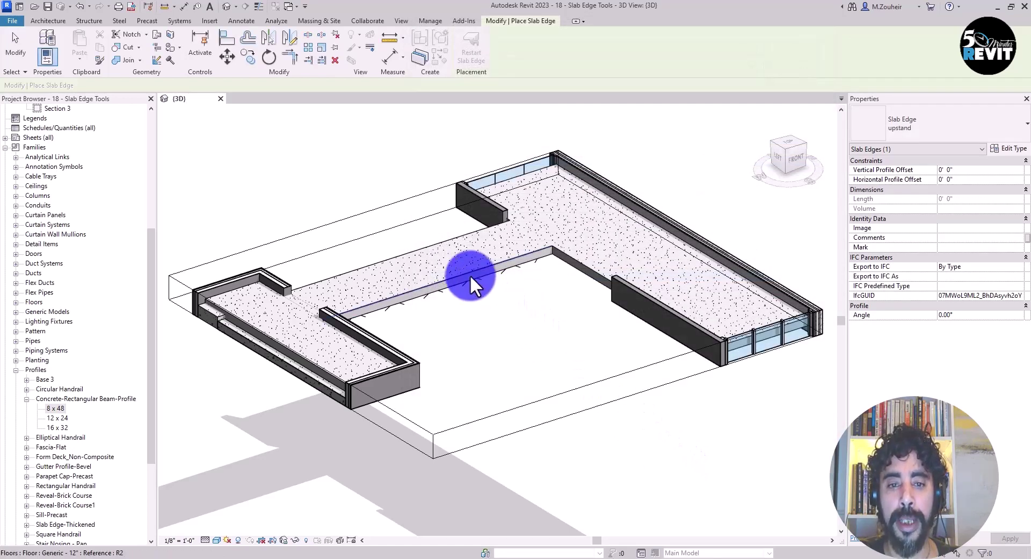
# Step: Place upstand slab edges on three inner edges of the atrium opening, then end the tool
pyautogui.scroll(2, 468, 272)
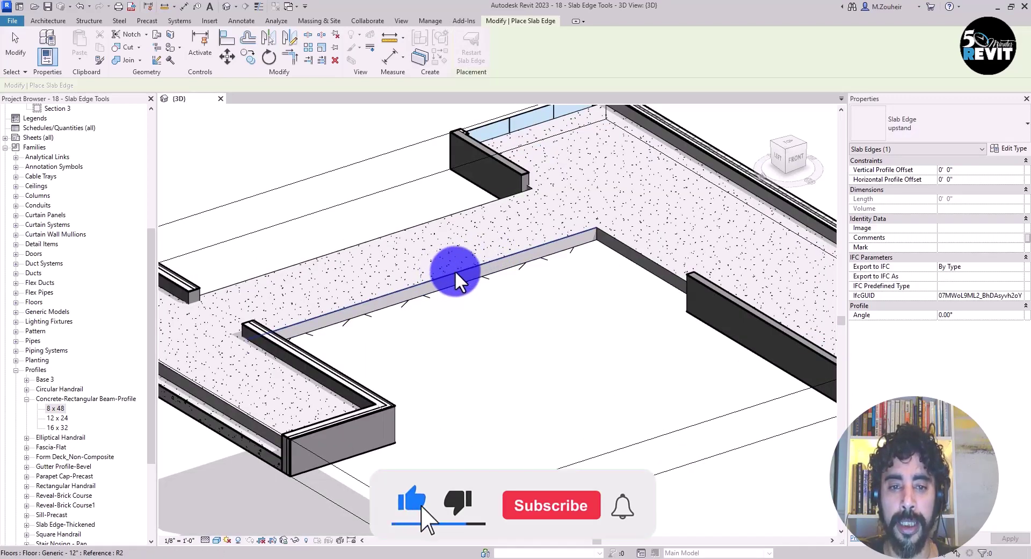
pyautogui.click(455, 270)
pyautogui.keyDown('shift'); pyautogui.moveTo(582, 322); pyautogui.dragTo(604, 230, button='middle'); pyautogui.keyUp('shift')
pyautogui.click(605, 223)
pyautogui.keyDown('shift'); pyautogui.moveTo(605, 287); pyautogui.dragTo(630, 389, button='middle'); pyautogui.keyUp('shift')
pyautogui.click(464, 183)
pyautogui.scroll(3, 630, 388)
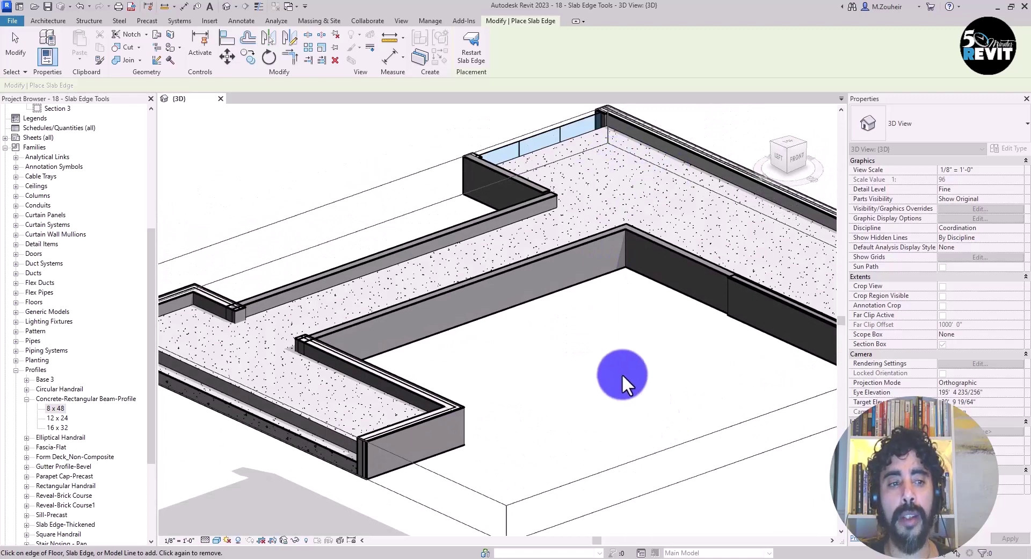
pyautogui.press('Escape')
pyautogui.moveTo(153, 250); pyautogui.dragTo(160, 157)
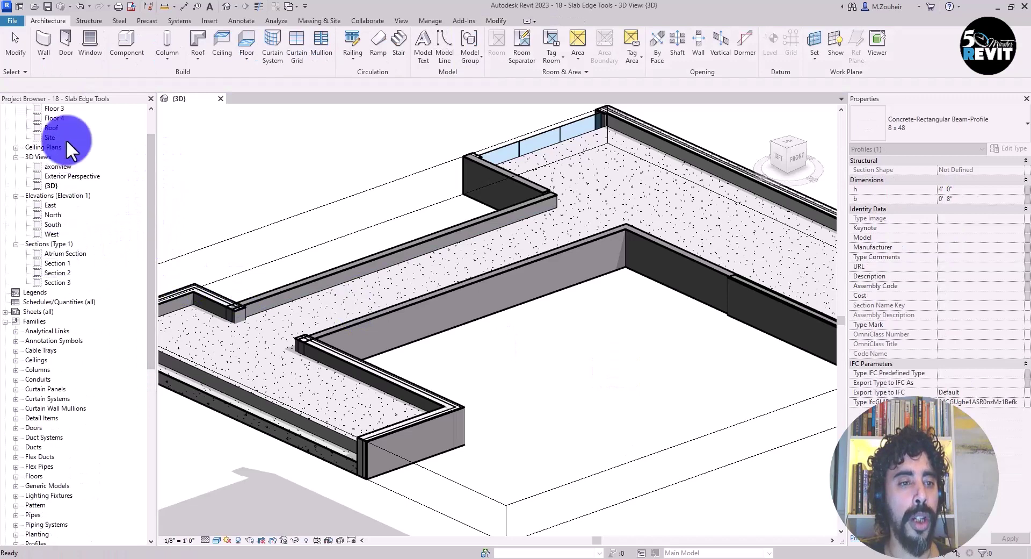
# Step: Open the Atrium Section view and zoom in on the upstand slab edge
pyautogui.scroll(2, 127, 211)
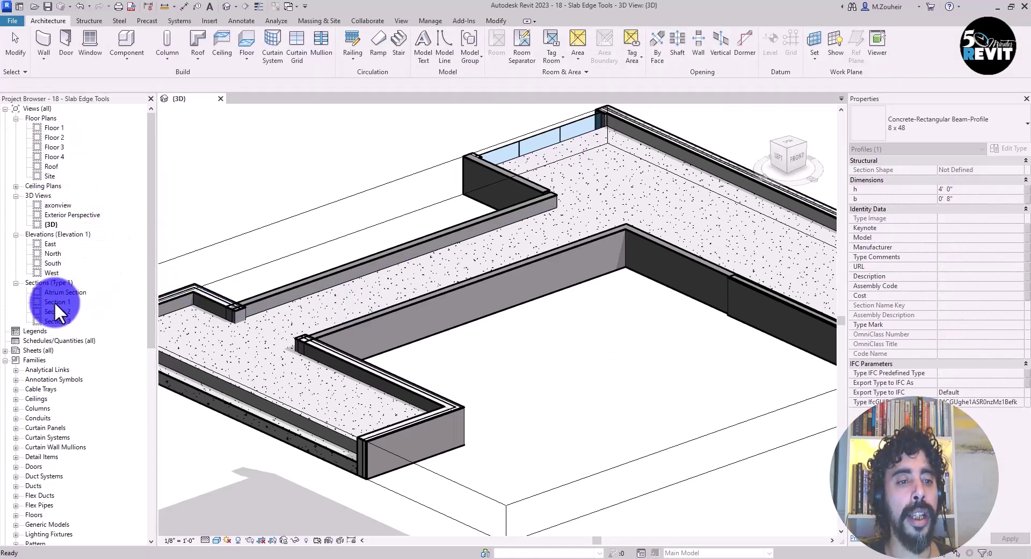
pyautogui.doubleClick(68, 291)
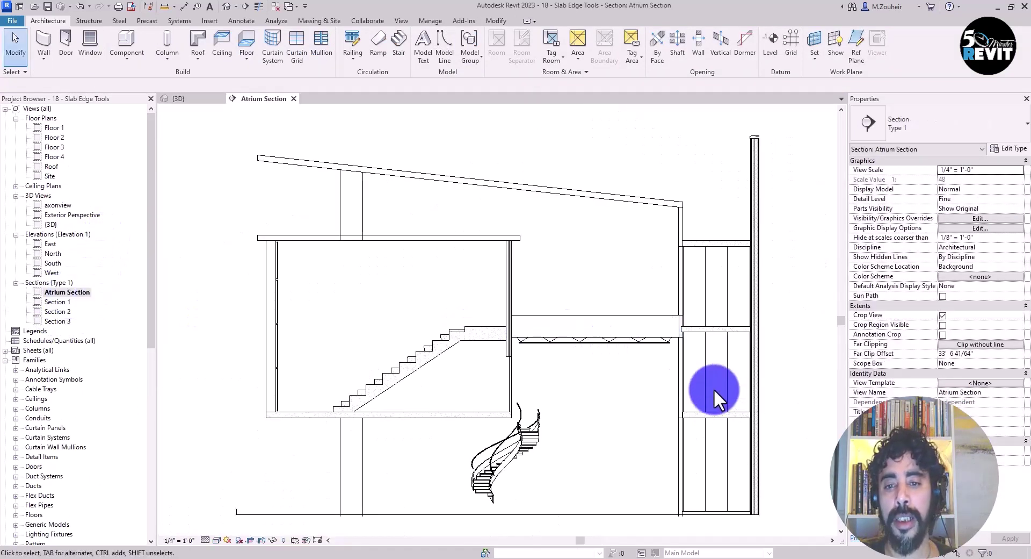
pyautogui.scroll(8, 685, 317)
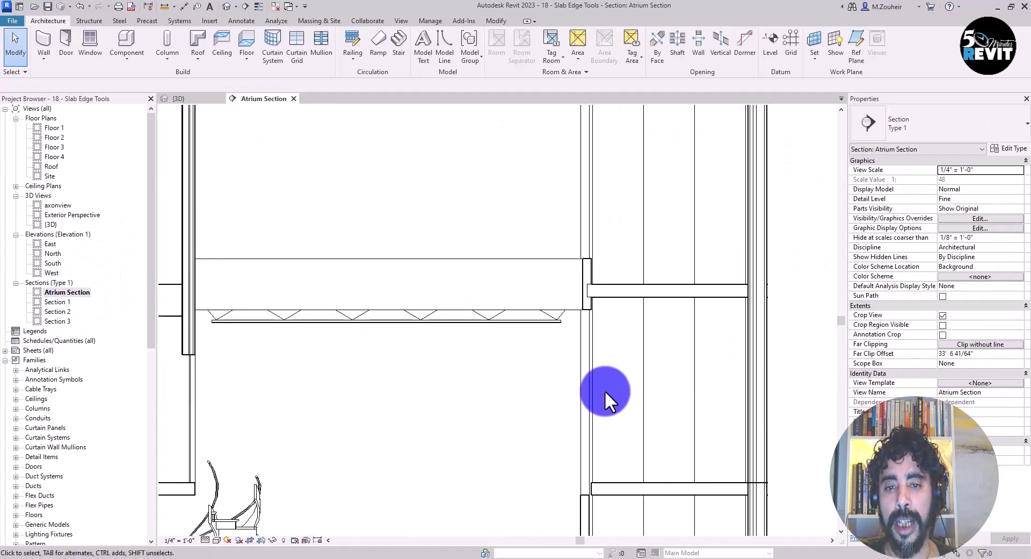
pyautogui.scroll(5, 526, 266)
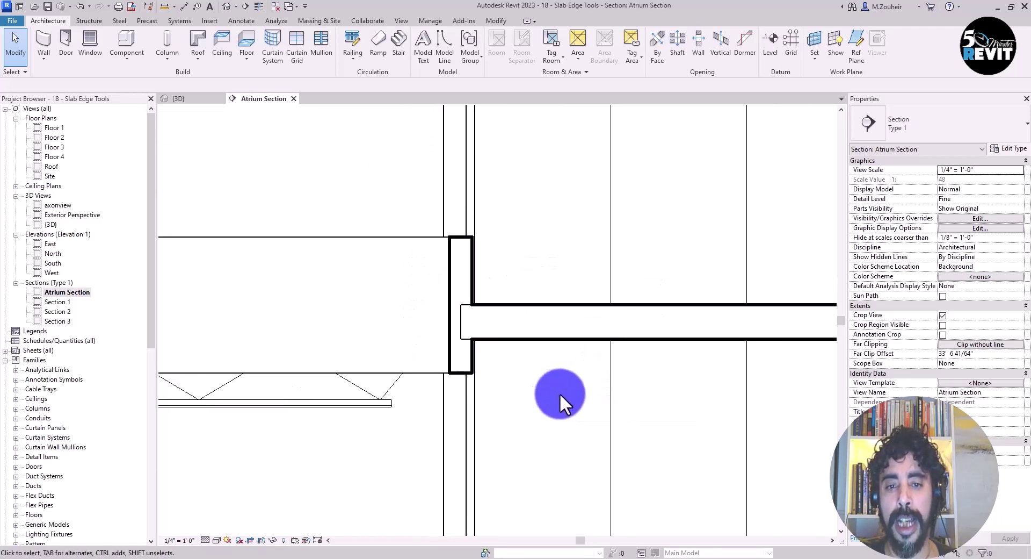
pyautogui.scroll(-2, 555, 393)
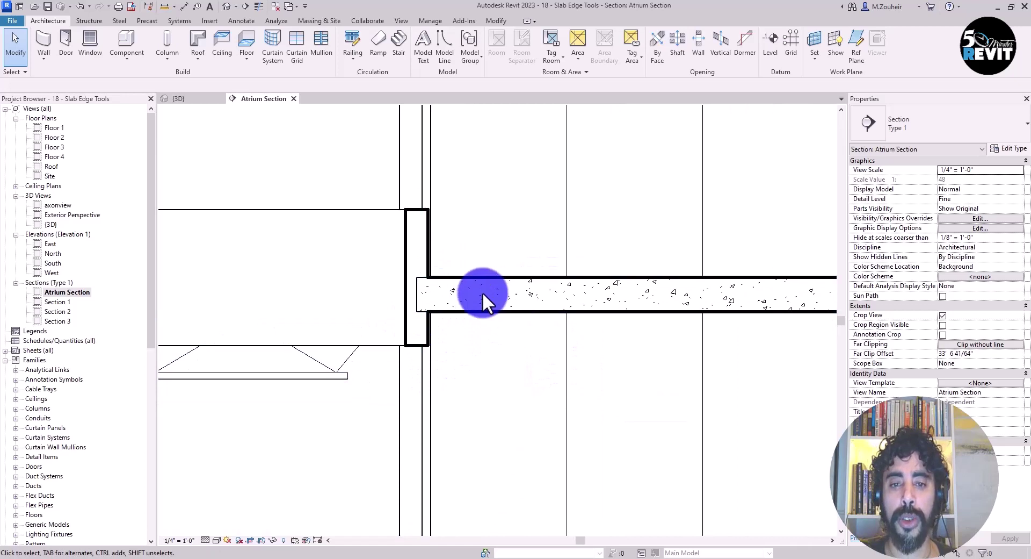
pyautogui.scroll(2, 495, 356)
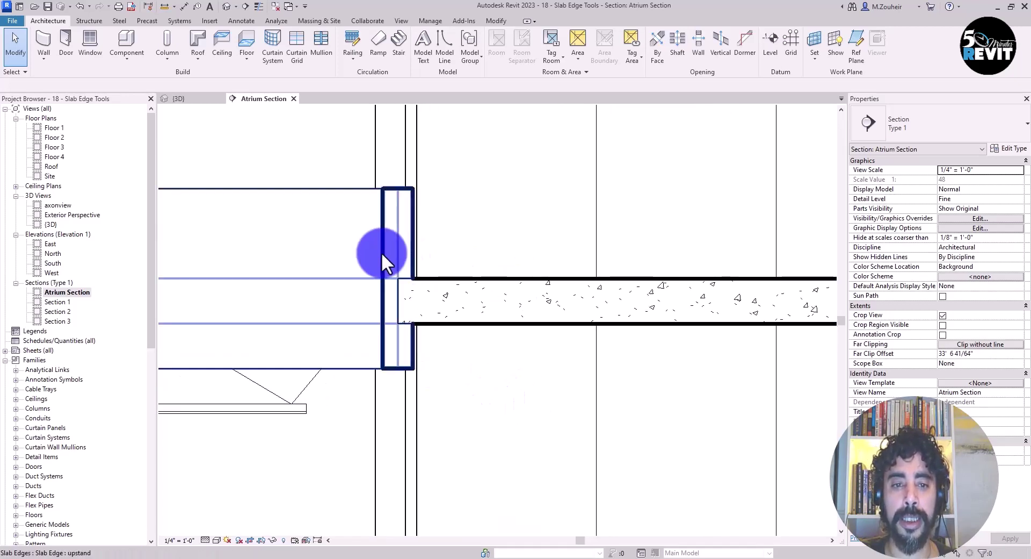
# Step: Select the upstand slab edge in section and set its type material to Concrete - Cast-in-Place Concrete
pyautogui.click(381, 253)
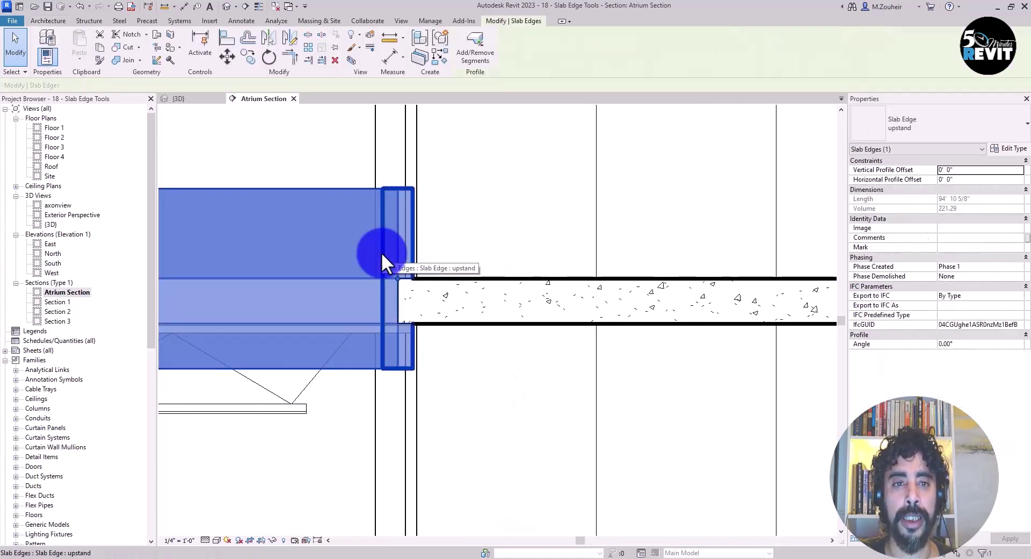
pyautogui.click(1004, 155)
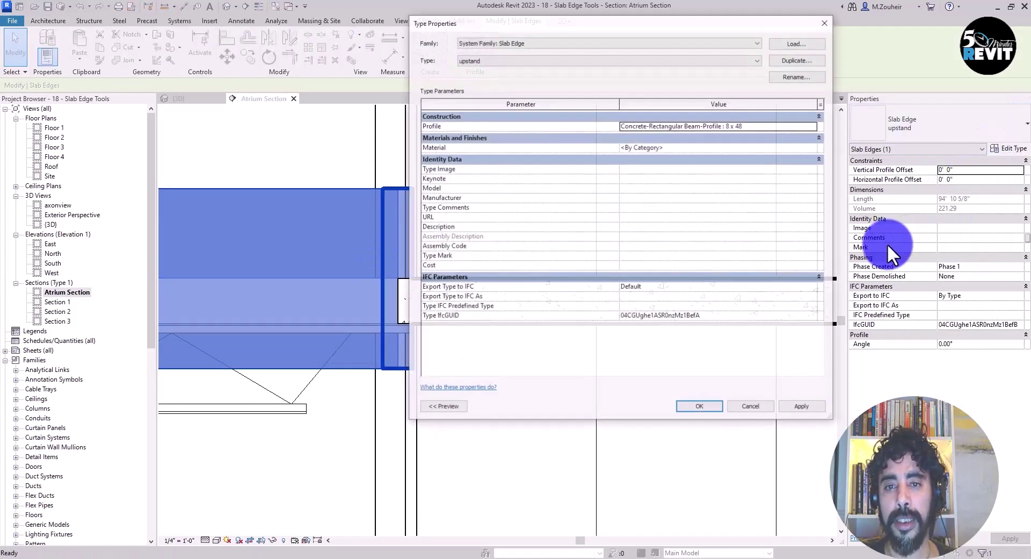
pyautogui.click(678, 146)
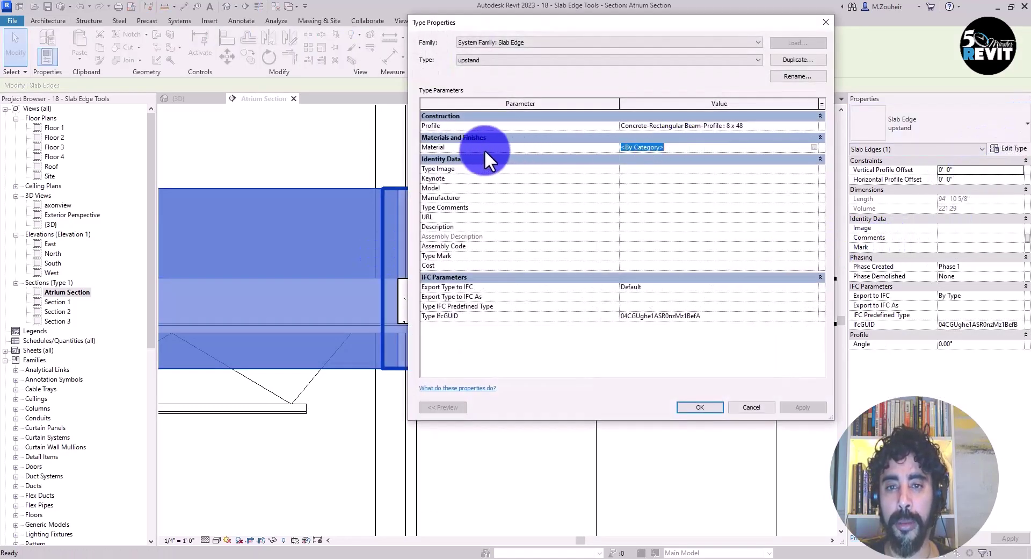
pyautogui.click(815, 147)
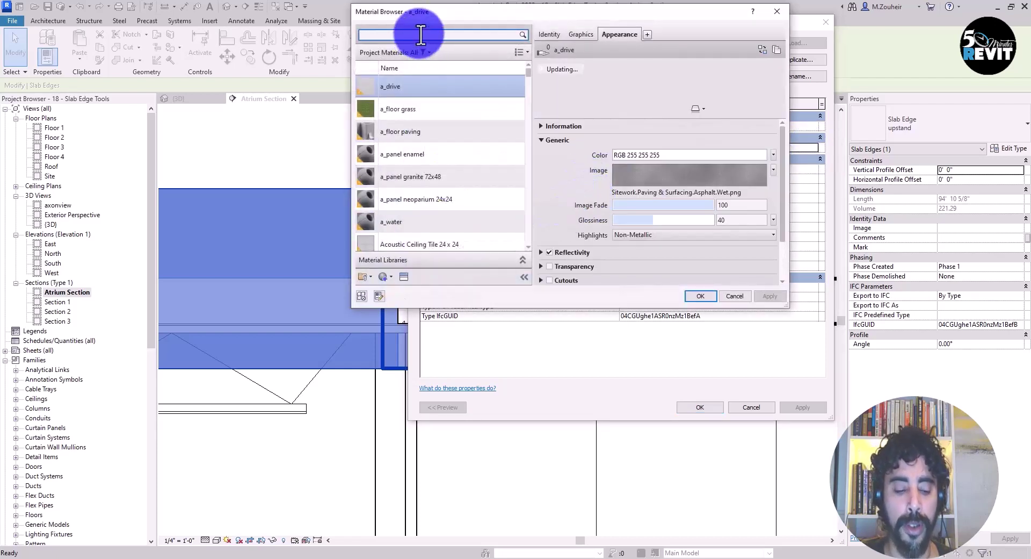
pyautogui.write('p')
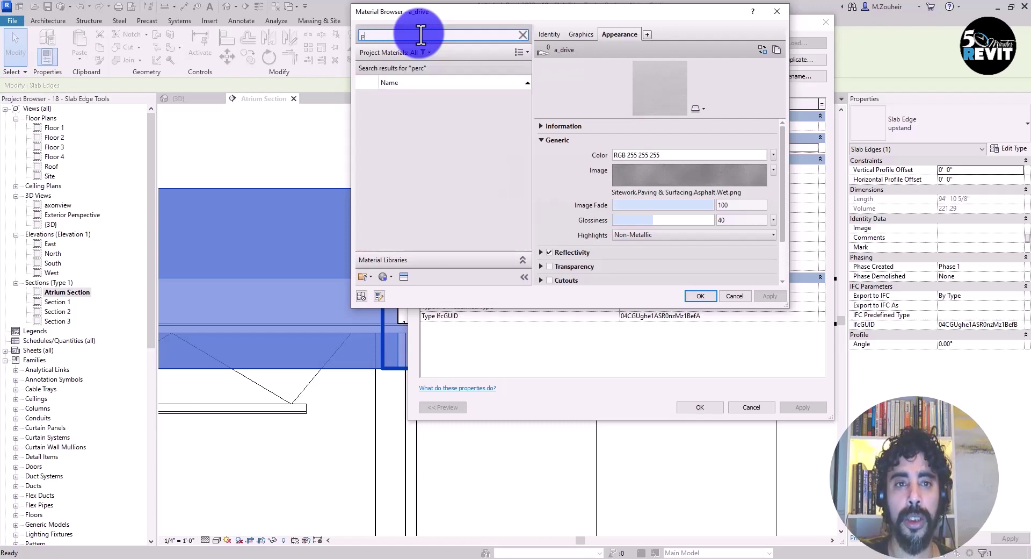
pyautogui.press('BackSpace')
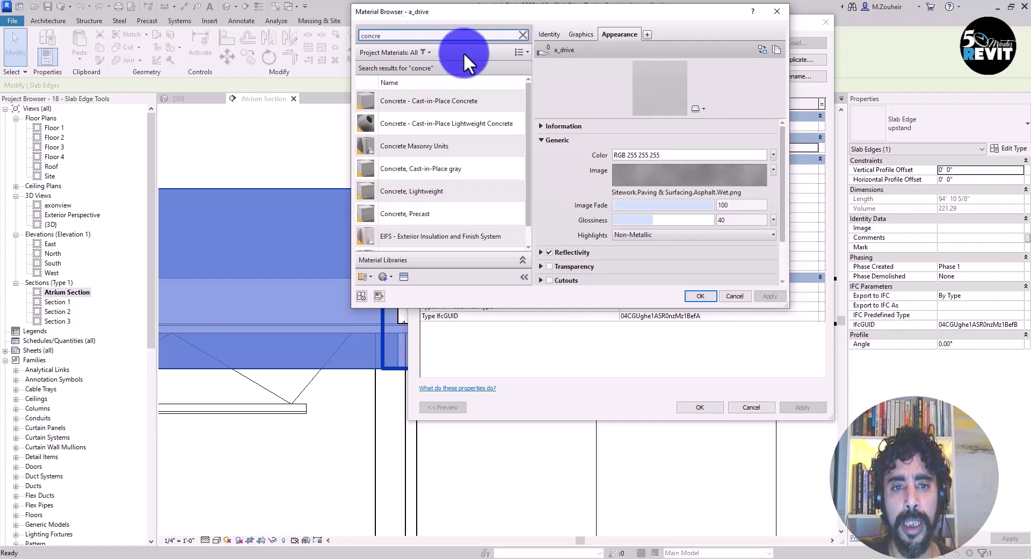
pyautogui.click(450, 99)
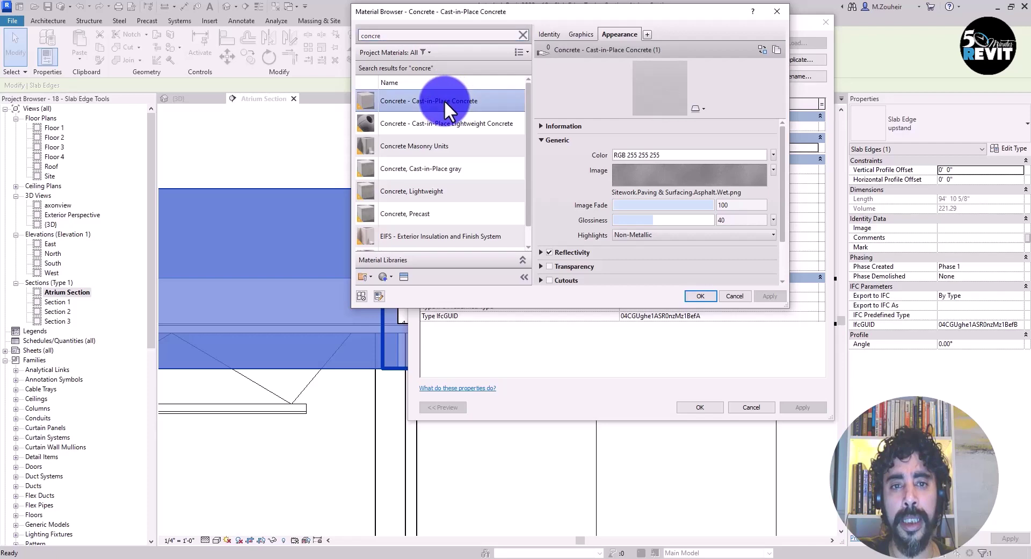
pyautogui.click(702, 296)
pyautogui.click(695, 407)
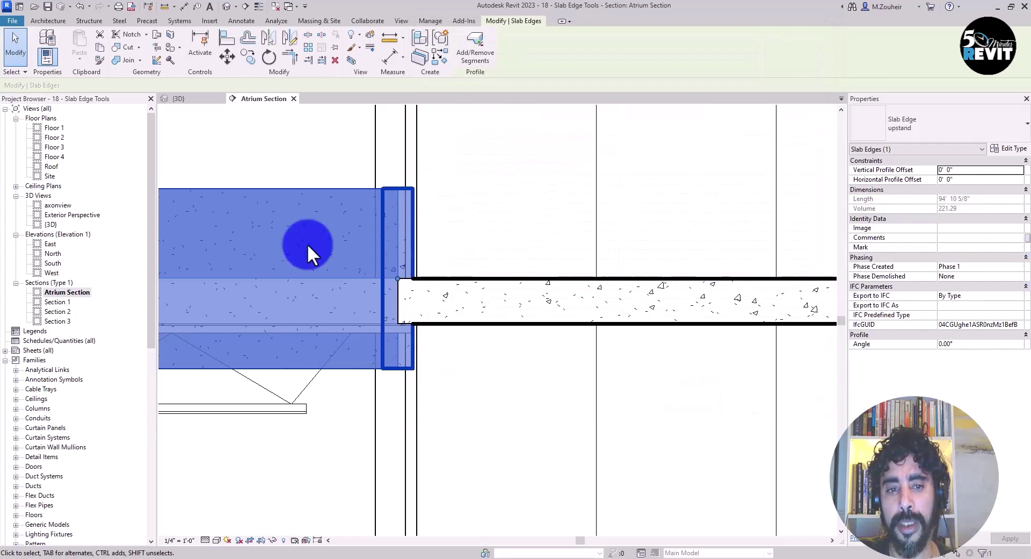
# Step: Move the upstand slab edge from its bottom corner down to the floor slab's bottom corner
pyautogui.click(285, 156)
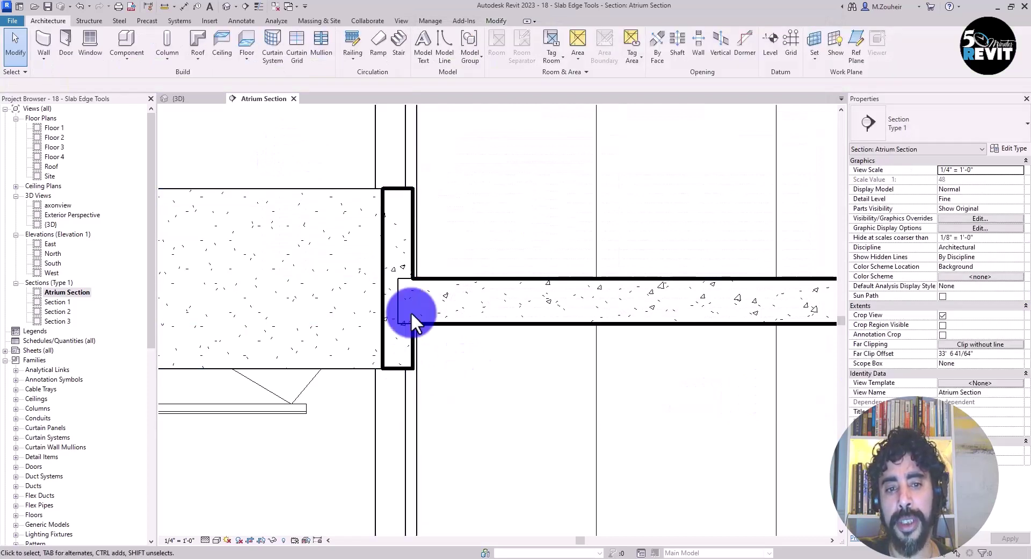
pyautogui.scroll(3, 469, 400)
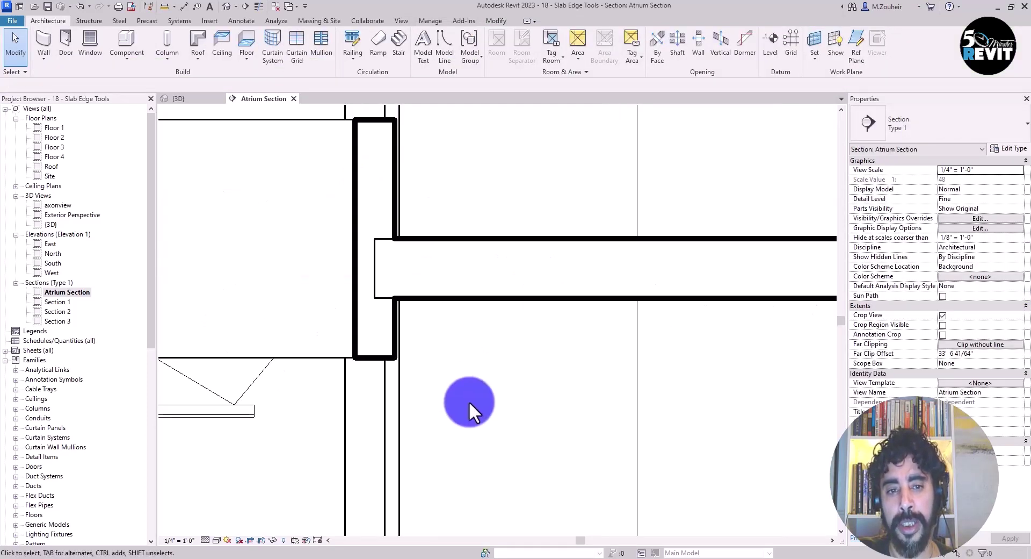
pyautogui.click(338, 393)
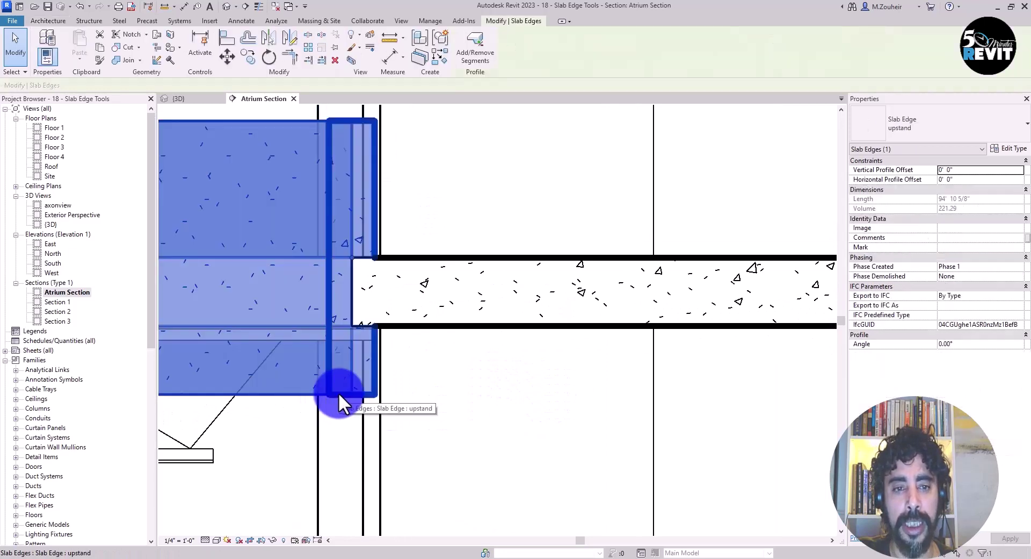
pyautogui.click(219, 57)
pyautogui.click(374, 392)
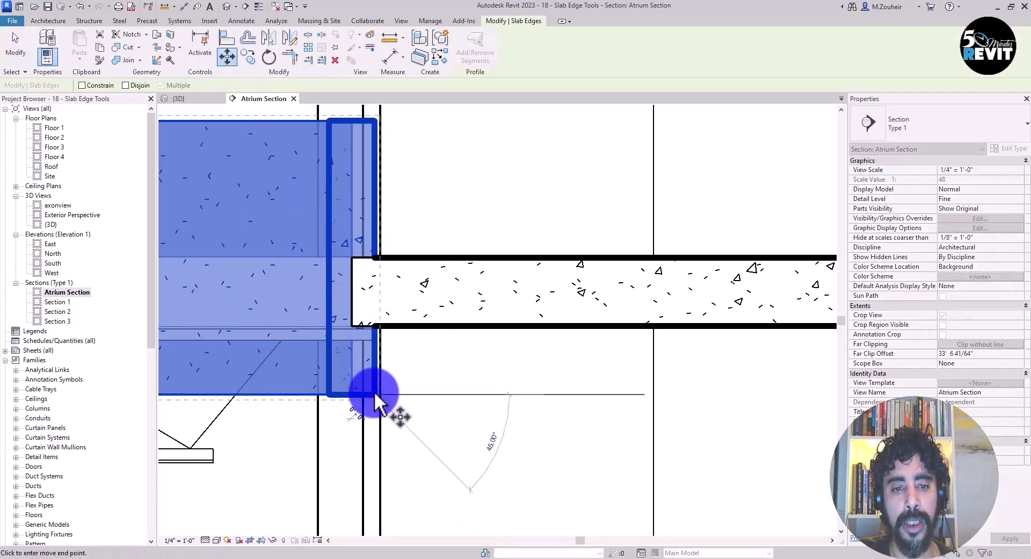
pyautogui.click(380, 326)
pyautogui.scroll(3, 511, 392)
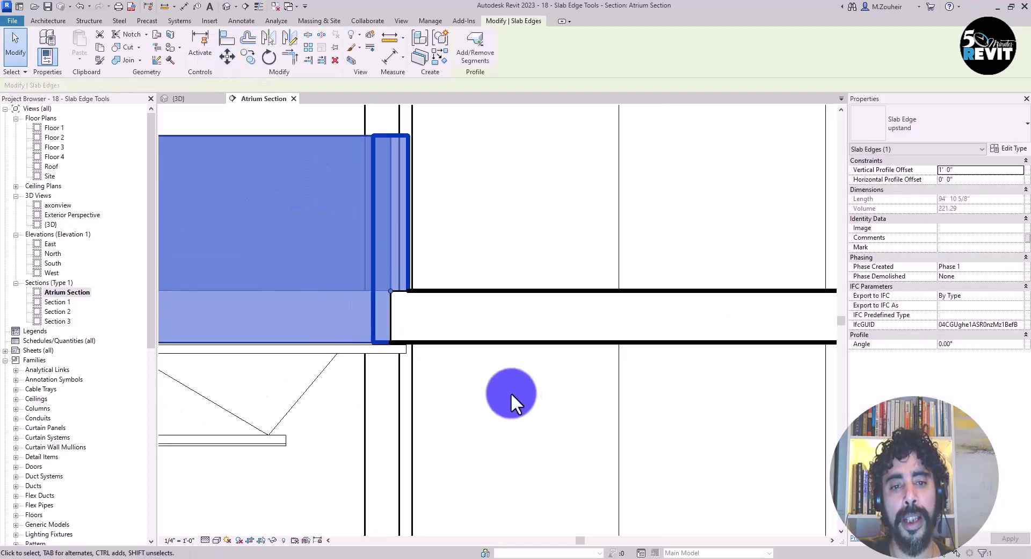
pyautogui.press('Escape')
# Step: Zoom to the joint between edge and slab, then select the floor slab
pyautogui.scroll(3, 546, 268)
pyautogui.moveTo(402, 261); pyautogui.dragTo(362, 270, button='middle')
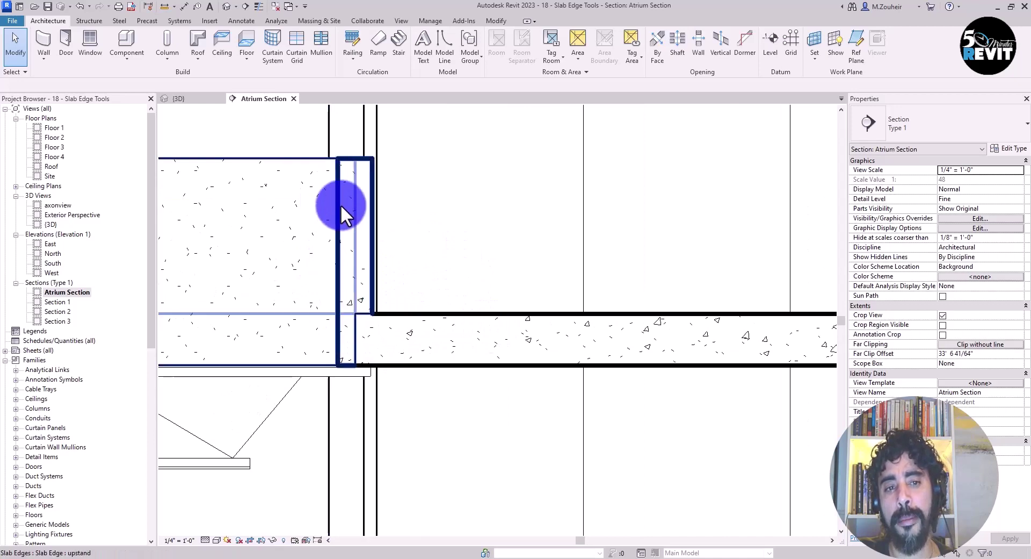
pyautogui.click(475, 363)
# Step: Read the floor's structural layer material name, then close both dialogs unchanged
pyautogui.click(1017, 149)
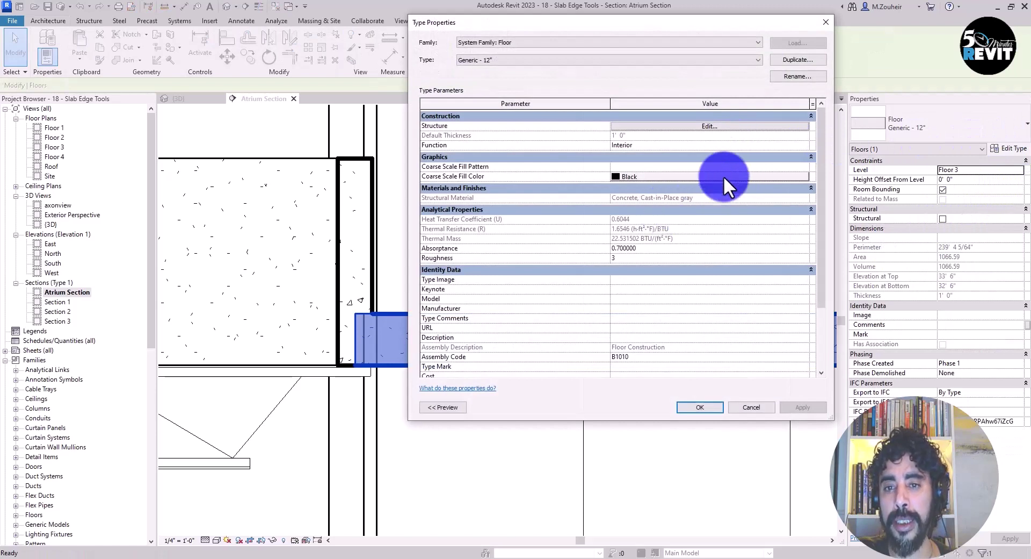
pyautogui.click(661, 125)
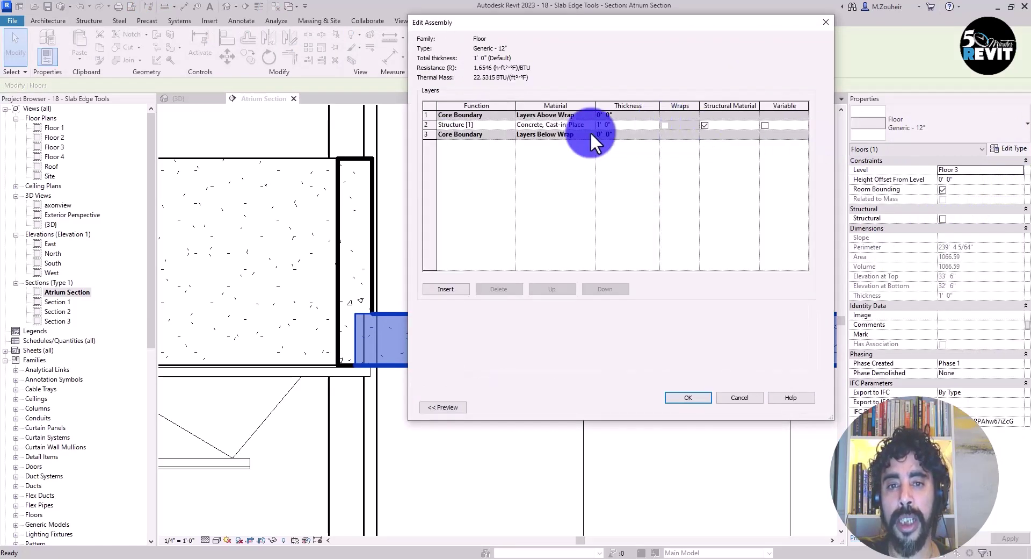
pyautogui.click(518, 125)
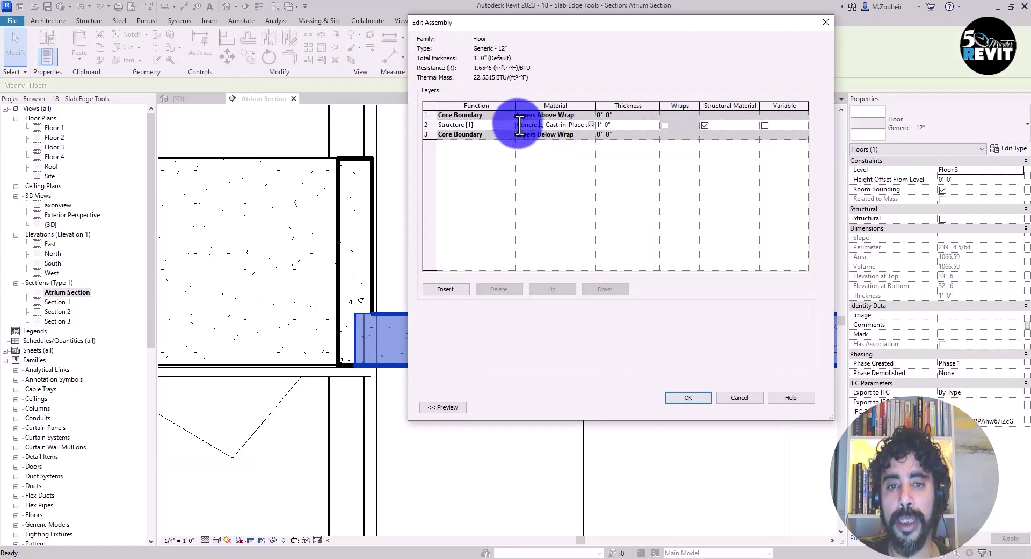
pyautogui.moveTo(518, 124); pyautogui.dragTo(706, 126)
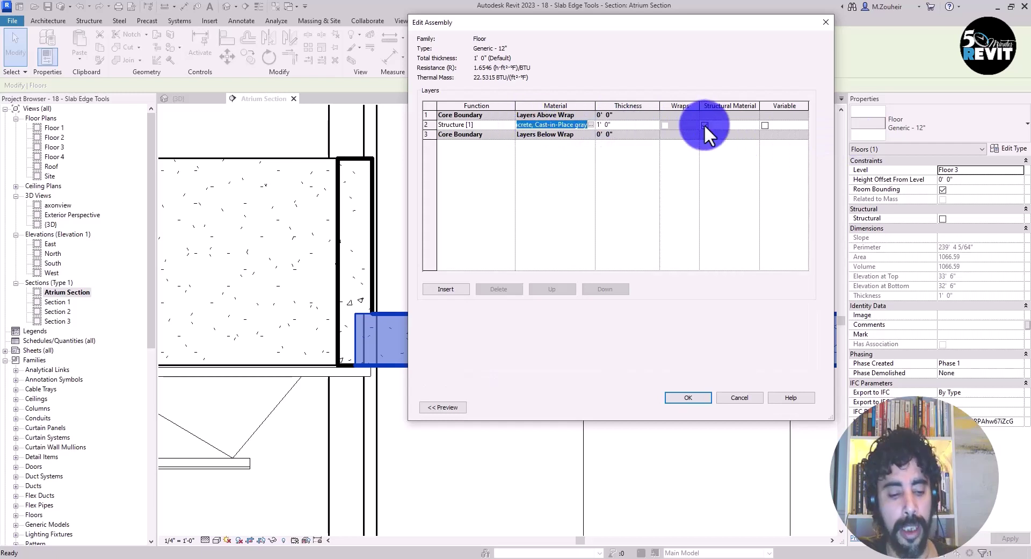
pyautogui.click(745, 395)
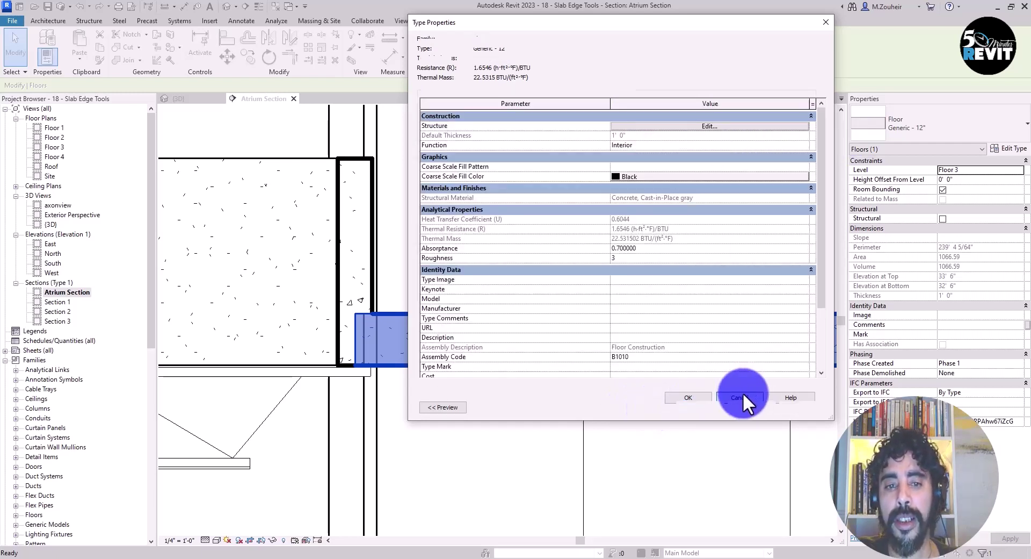
pyautogui.click(746, 403)
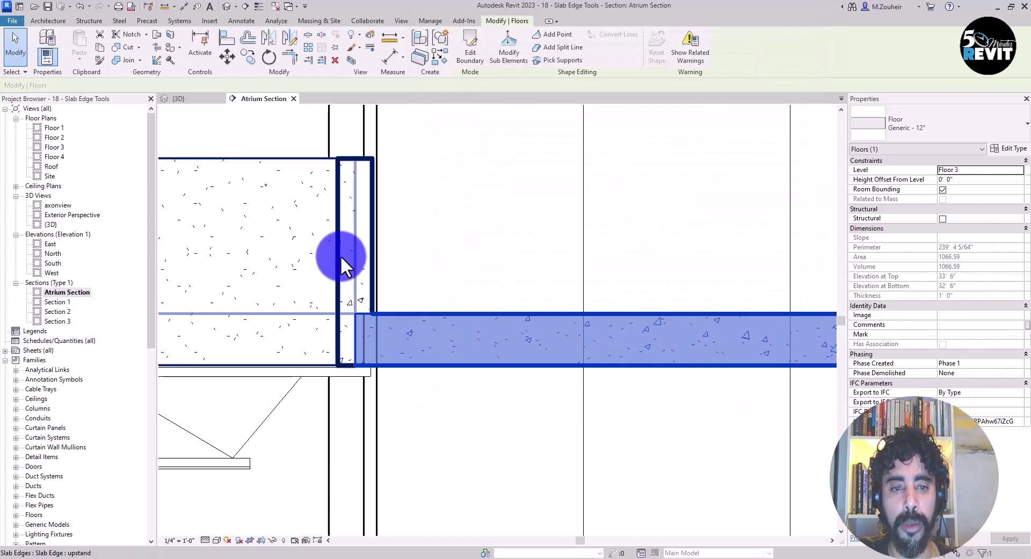
# Step: Set the upstand slab edge type's Material to Concrete, Cast-in-Place gray
pyautogui.click(342, 257)
pyautogui.click(1009, 148)
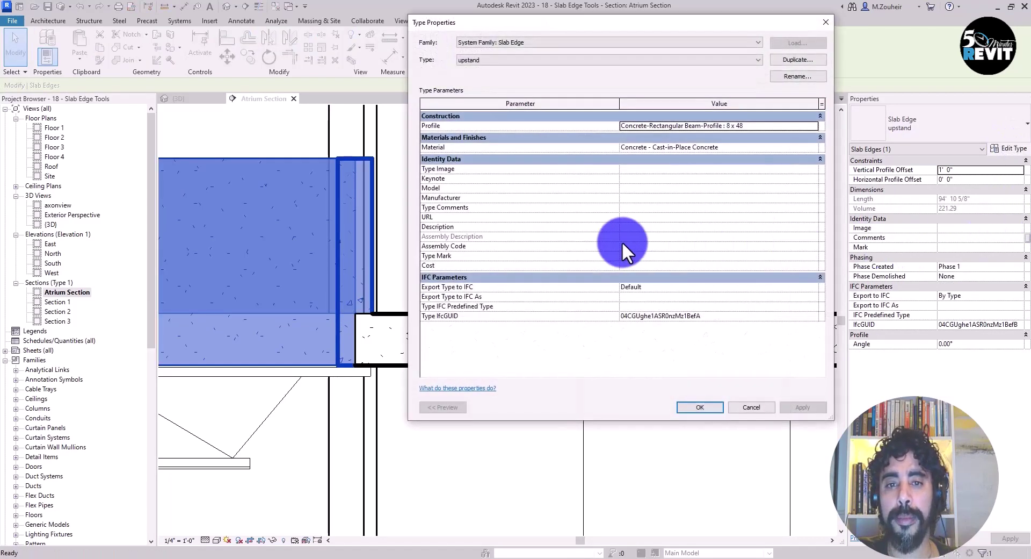
pyautogui.click(751, 148)
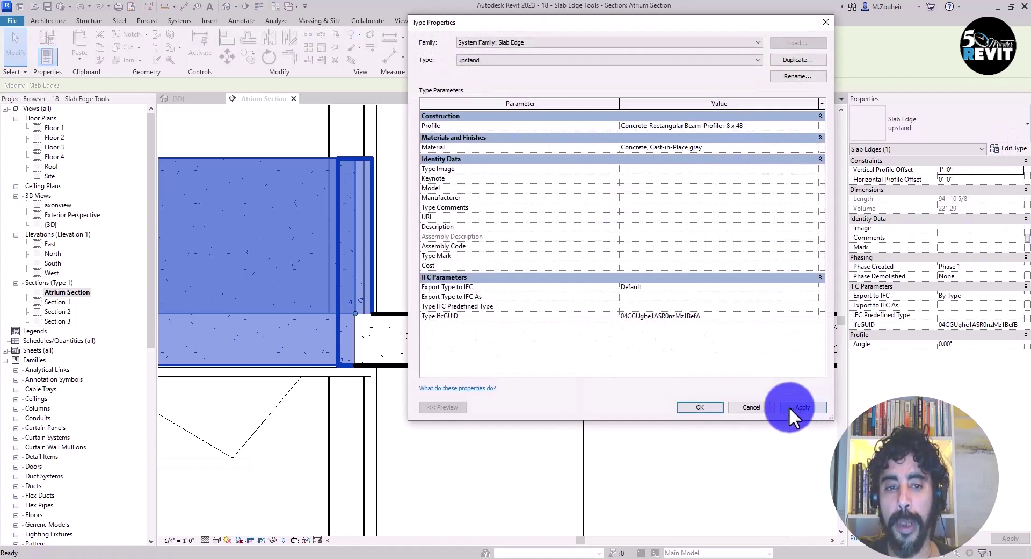
pyautogui.click(698, 407)
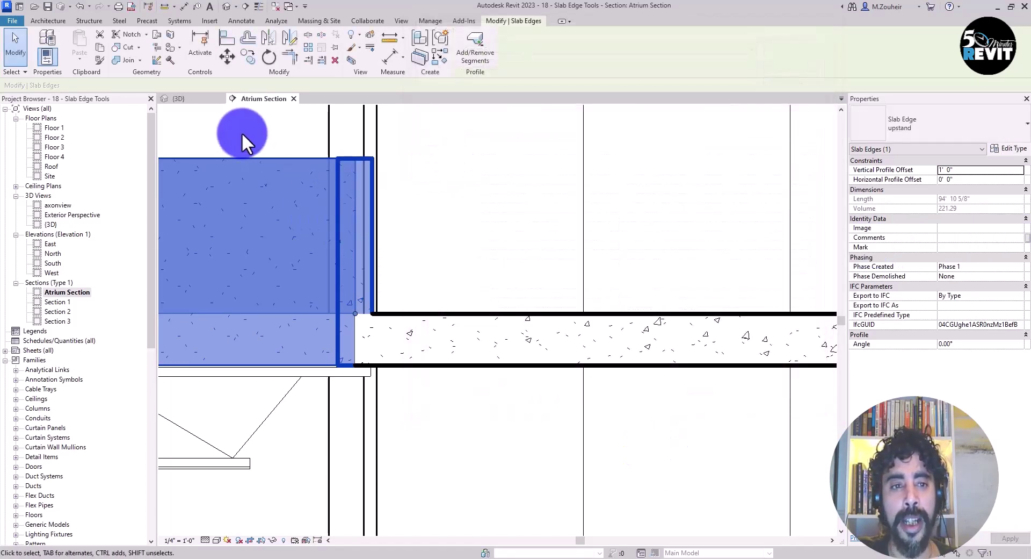
pyautogui.click(241, 134)
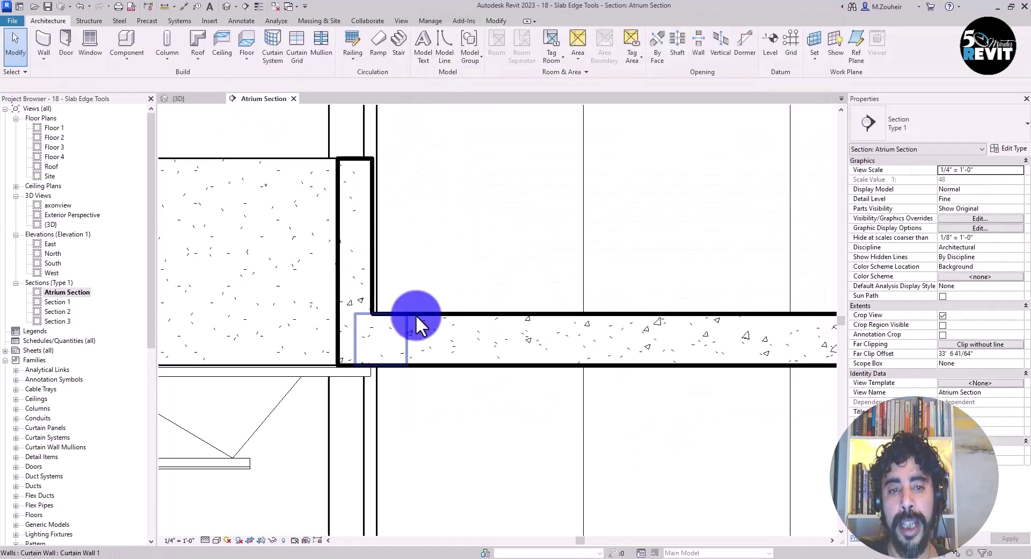
# Step: Zoom out and pan the Atrium Section, then switch to the {3D} view of the upstands
pyautogui.scroll(-3, 516, 303)
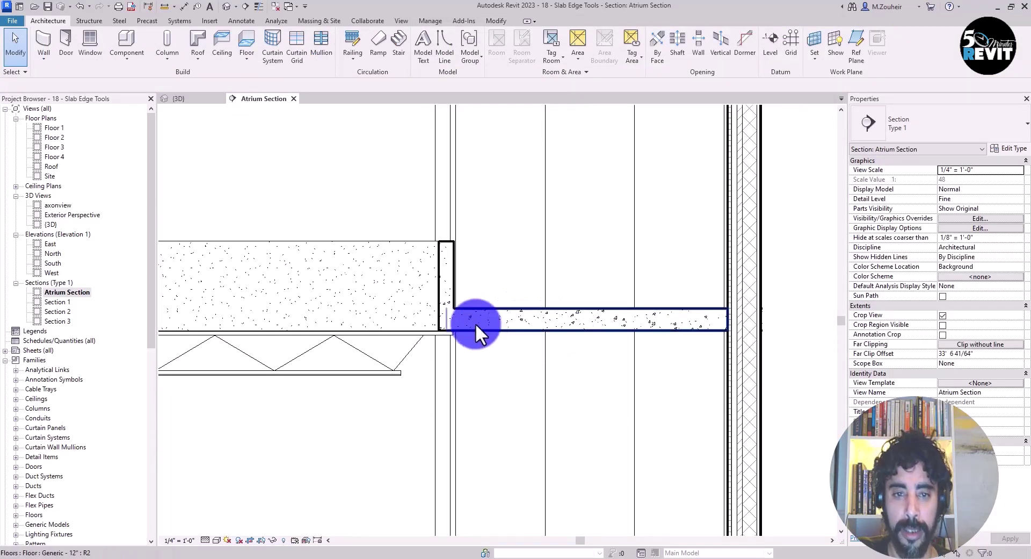
pyautogui.scroll(-5, 417, 287)
pyautogui.moveTo(517, 363)
pyautogui.mouseDown(button='middle')
pyautogui.moveTo(527, 322)
pyautogui.moveTo(553, 284)
pyautogui.mouseUp(button='middle')
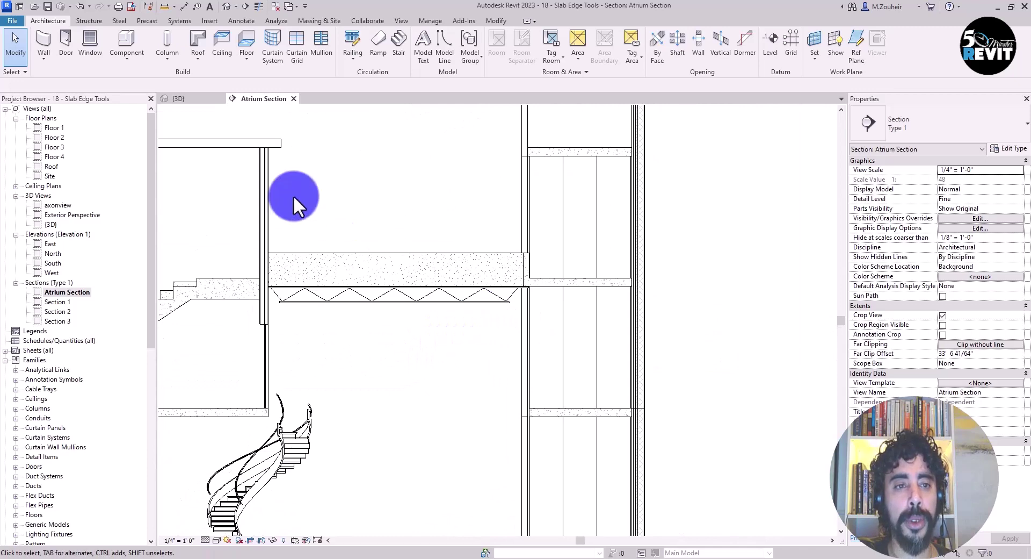
pyautogui.hotkey('ctrl', 'Tab')
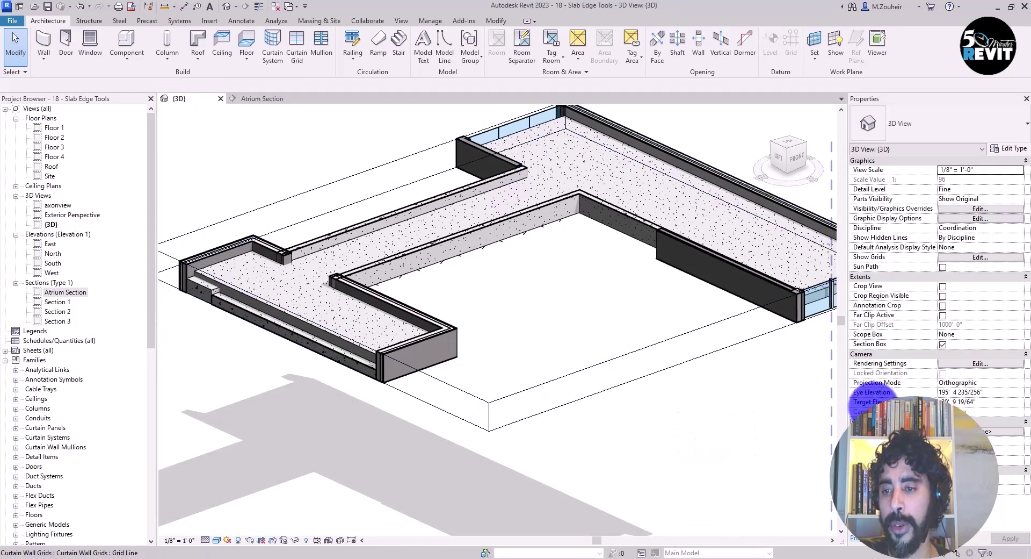
pyautogui.click(942, 344)
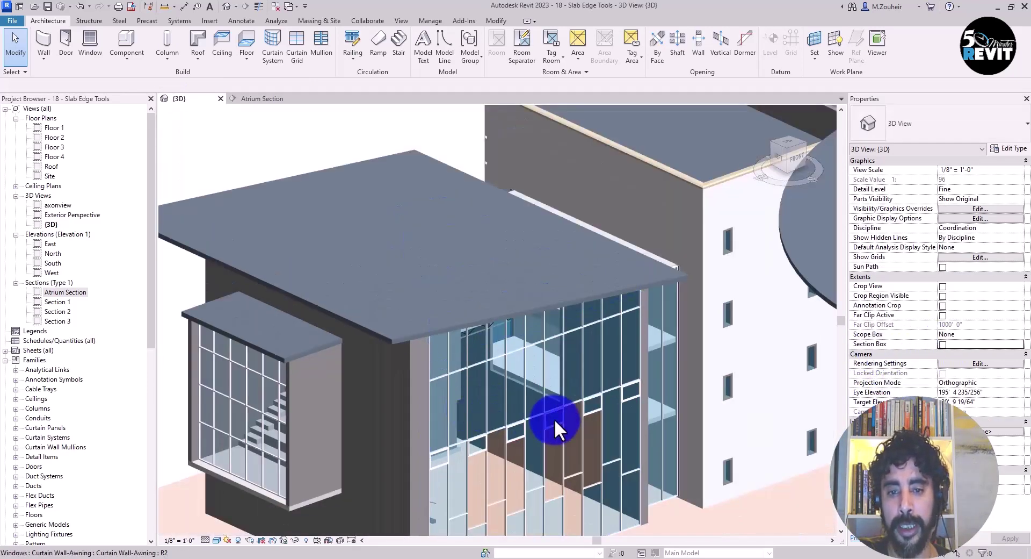
pyautogui.keyDown('shift'); pyautogui.moveTo(554, 418); pyautogui.dragTo(520, 391, button='middle'); pyautogui.keyUp('shift')
pyautogui.scroll(-5, 419, 430)
pyautogui.keyDown('shift'); pyautogui.moveTo(419, 430); pyautogui.dragTo(460, 442, button='middle'); pyautogui.keyUp('shift')
pyautogui.scroll(4, 481, 430)
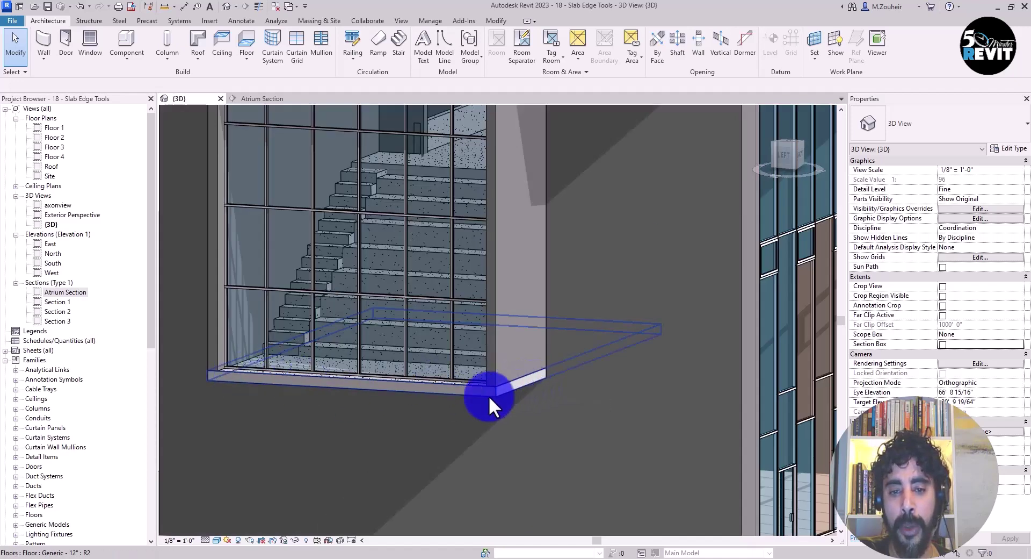
pyautogui.keyDown('shift'); pyautogui.moveTo(494, 399); pyautogui.dragTo(546, 385, button='middle'); pyautogui.keyUp('shift')
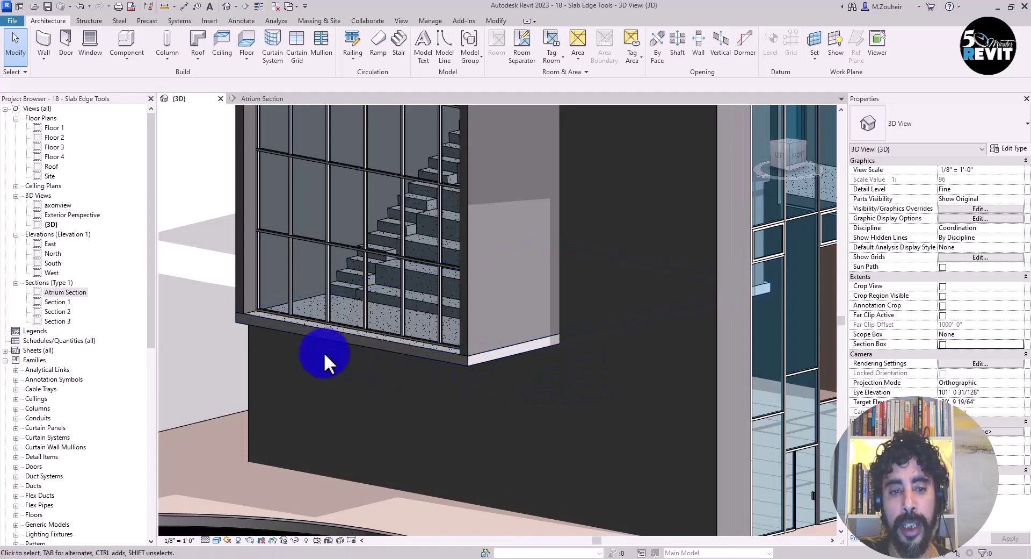
# Step: Place a Thickened 24" x 12" slab edge on the floor's bottom edge and orbit to check it
pyautogui.click(247, 63)
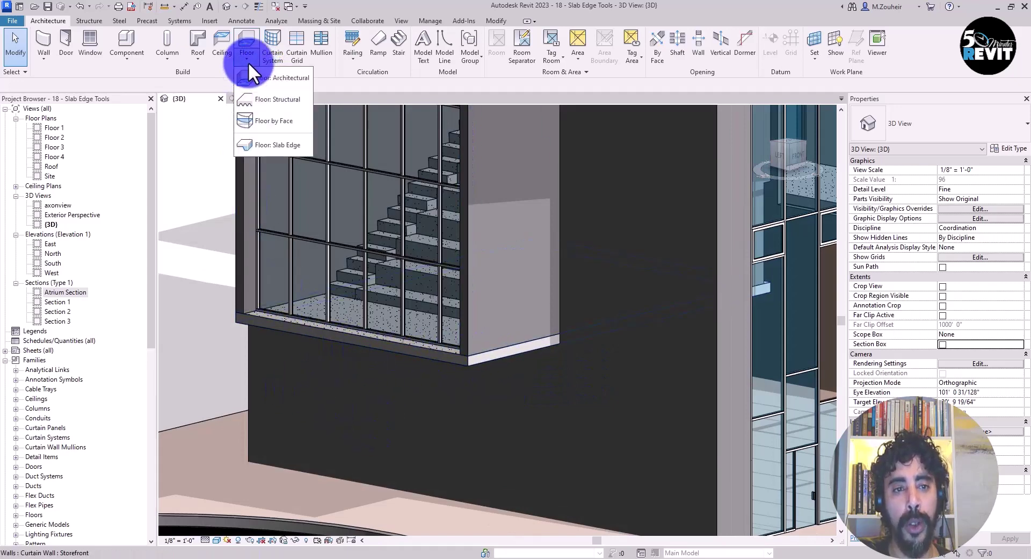
pyautogui.click(262, 148)
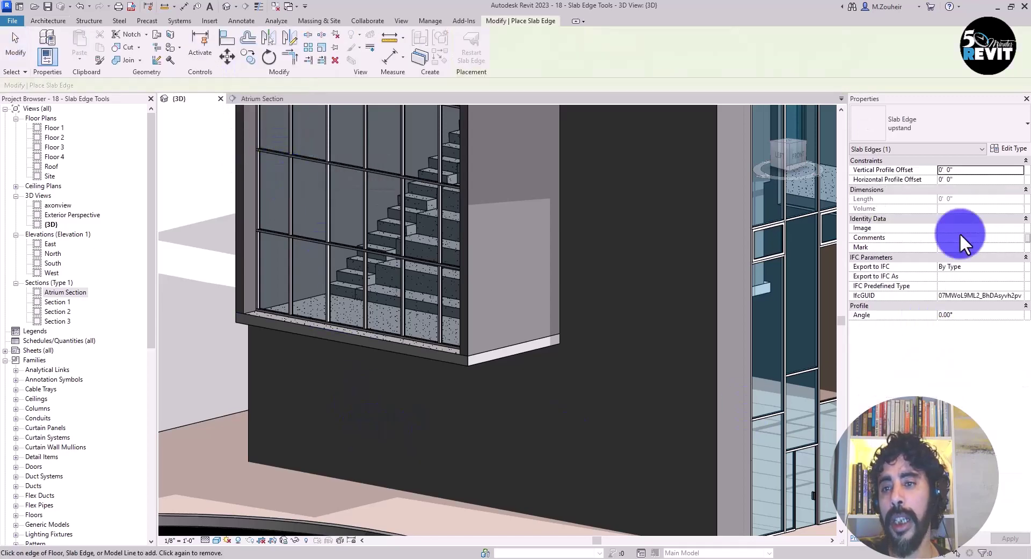
pyautogui.click(997, 126)
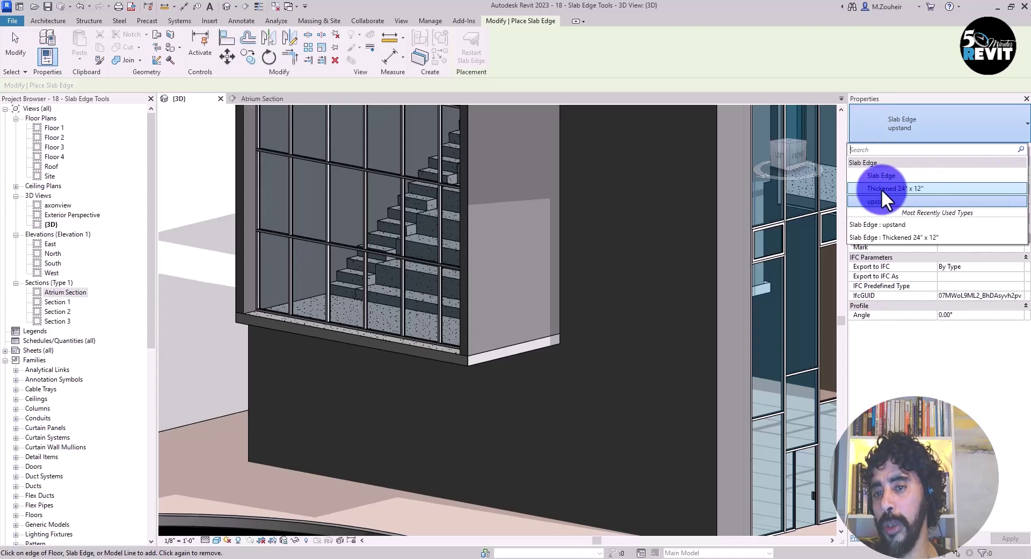
pyautogui.click(907, 188)
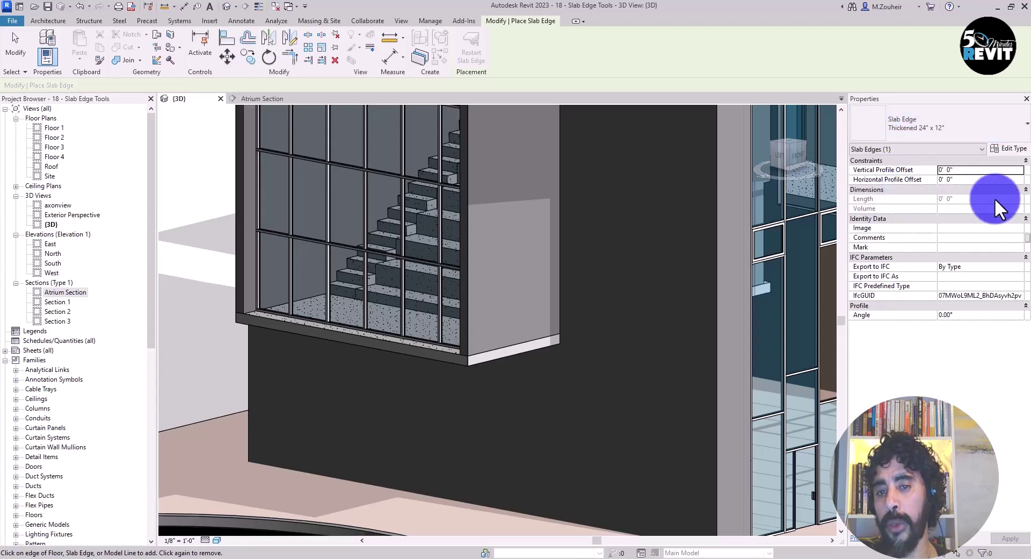
pyautogui.click(436, 360)
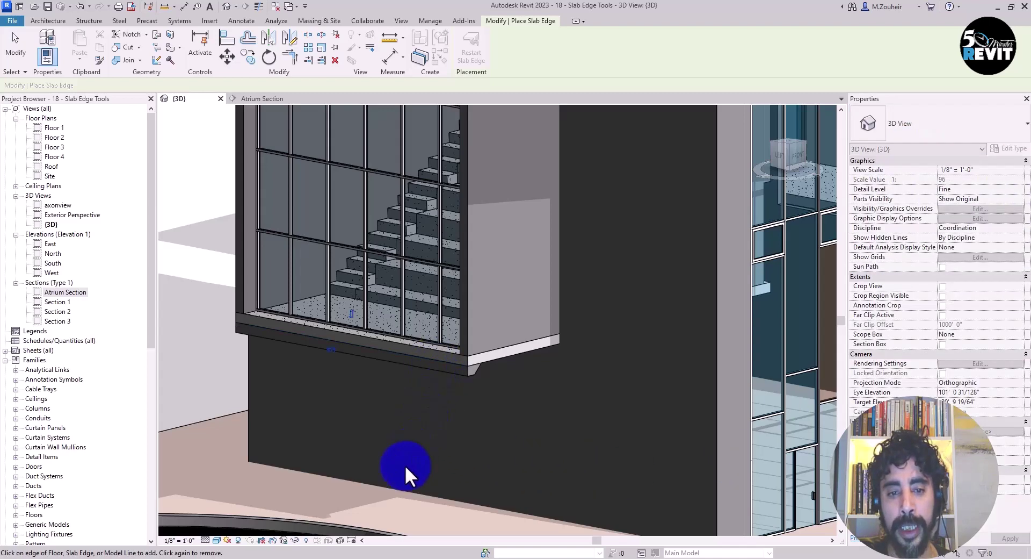
pyautogui.keyDown('shift'); pyautogui.moveTo(444, 432); pyautogui.dragTo(513, 391, button='middle'); pyautogui.keyUp('shift')
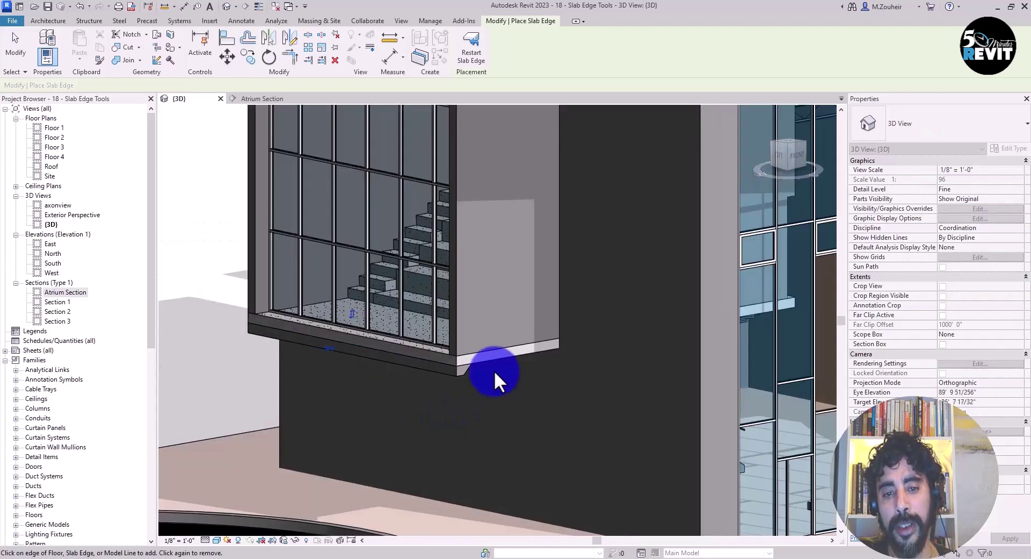
pyautogui.keyDown('shift'); pyautogui.moveTo(559, 444); pyautogui.dragTo(433, 421, button='middle'); pyautogui.keyUp('shift')
# Step: Isolate the new thickened slab edge together with its floor, then orbit around them
pyautogui.press('Escape')
pyautogui.press('Escape')
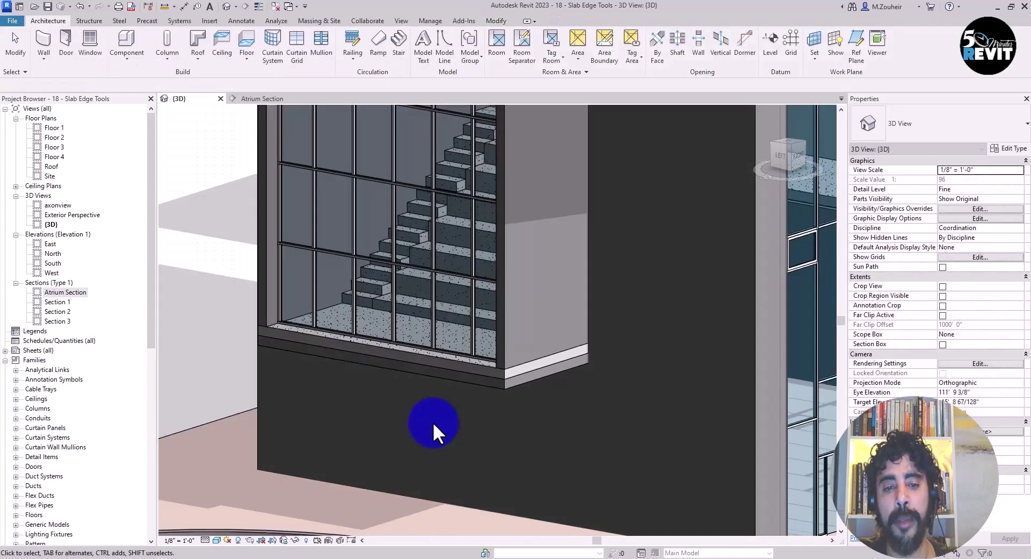
pyautogui.scroll(2, 453, 404)
pyautogui.click(497, 373)
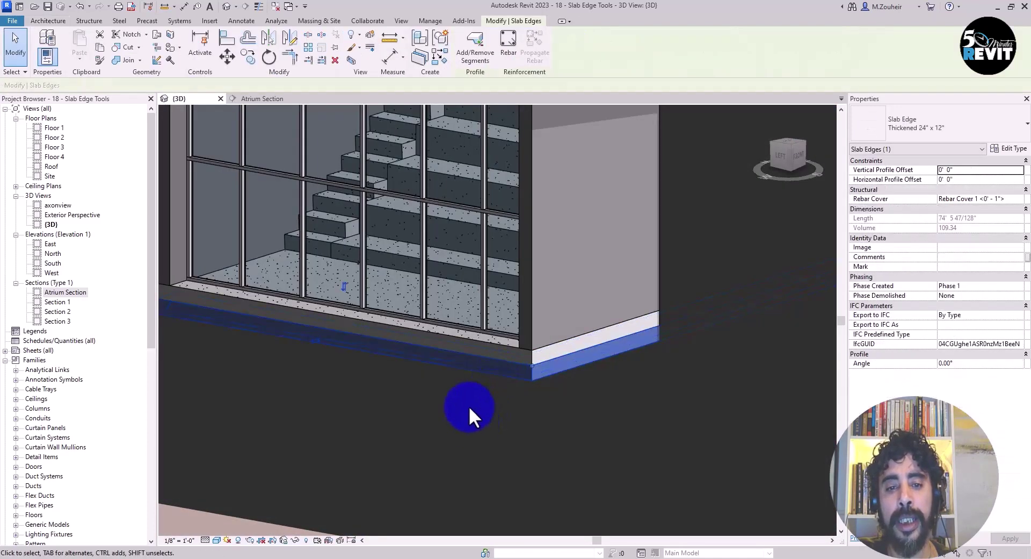
pyautogui.keyDown('ctrl'); pyautogui.click(483, 344); pyautogui.keyUp('ctrl')
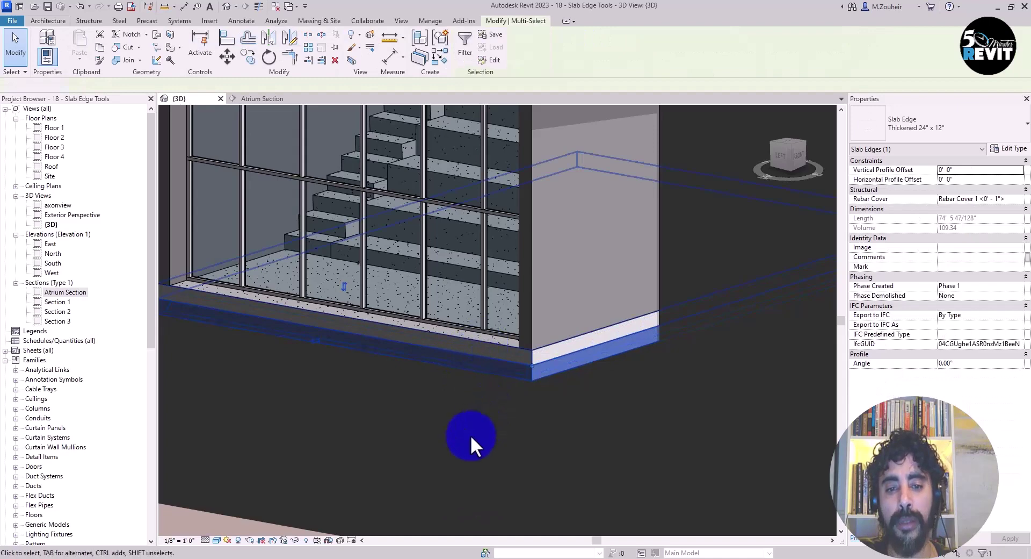
pyautogui.click(295, 539)
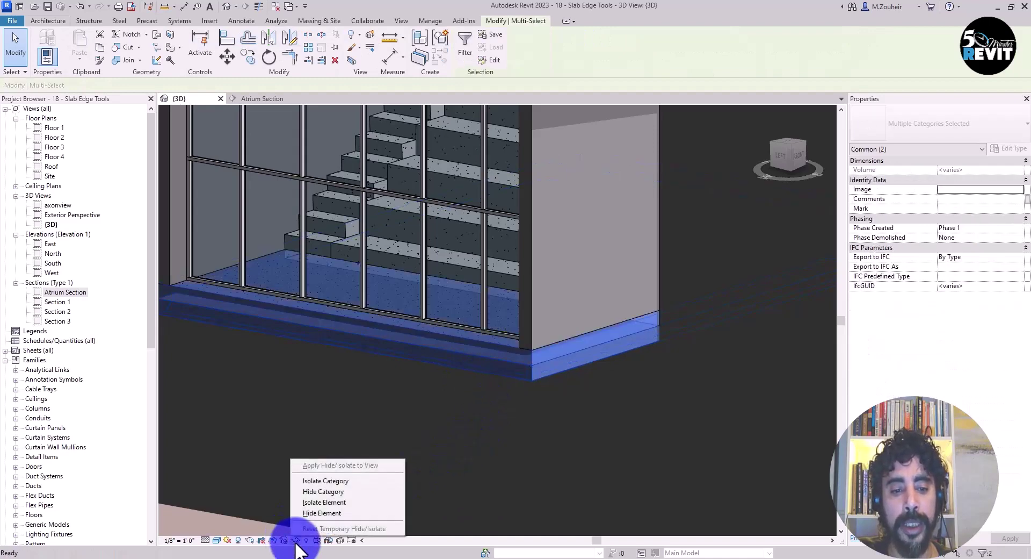
pyautogui.click(325, 502)
pyautogui.click(651, 433)
pyautogui.keyDown('shift'); pyautogui.moveTo(651, 433); pyautogui.dragTo(475, 390, button='middle'); pyautogui.keyUp('shift')
pyautogui.scroll(3, 498, 430)
# Step: Use Create Similar to add a thickened slab edge along the floor slab's right edge
pyautogui.rightClick(476, 387)
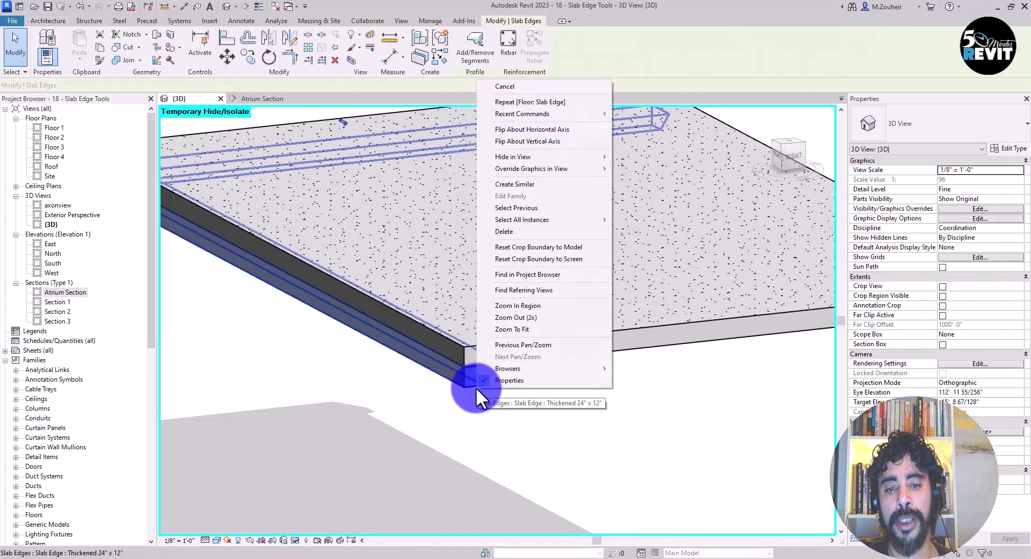
pyautogui.click(534, 186)
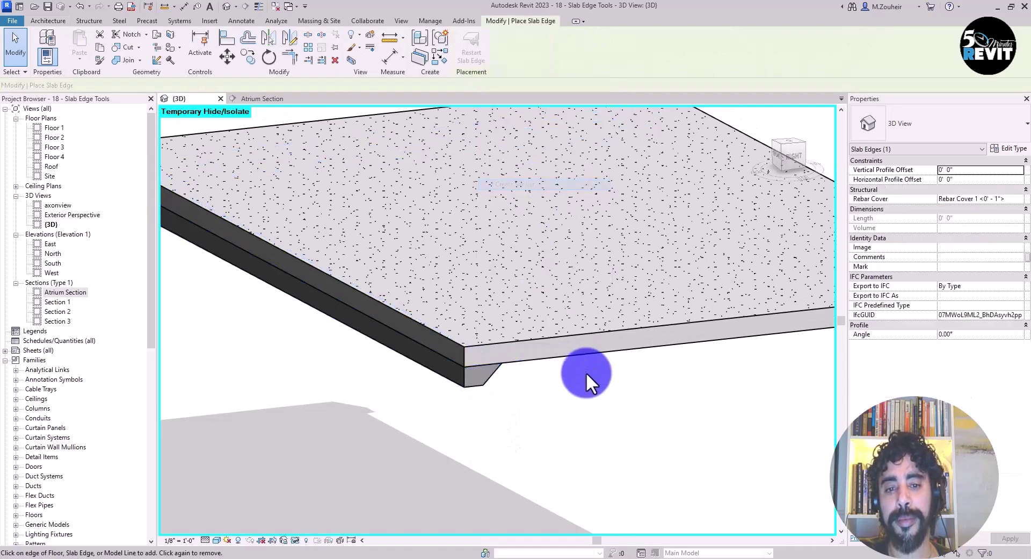
pyautogui.scroll(-4, 633, 405)
pyautogui.keyDown('shift'); pyautogui.moveTo(513, 400); pyautogui.dragTo(553, 376, button='middle'); pyautogui.keyUp('shift')
pyautogui.click(553, 378)
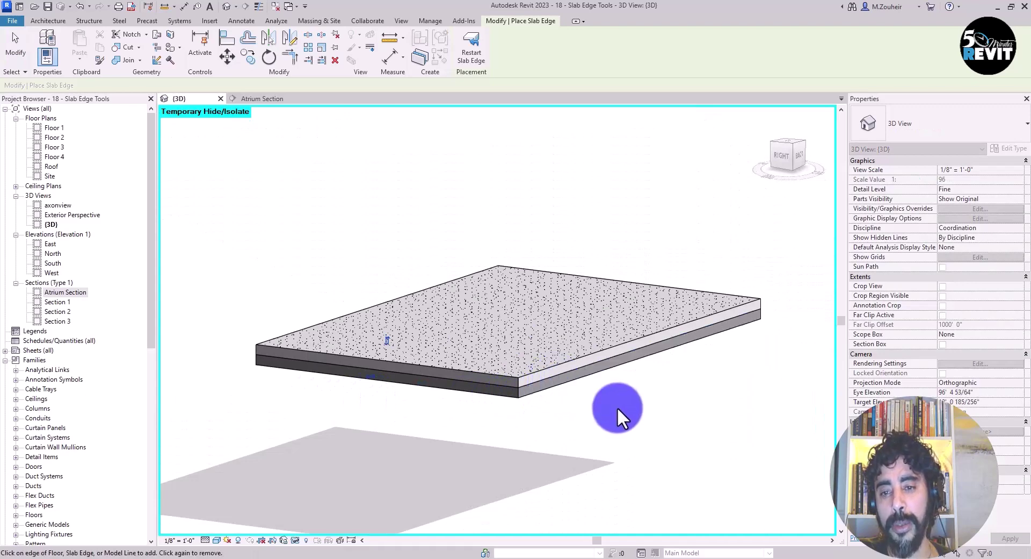
pyautogui.keyDown('shift'); pyautogui.moveTo(507, 431); pyautogui.dragTo(588, 468, button='middle'); pyautogui.keyUp('shift')
pyautogui.press('Escape')
# Step: Adjust the zoom and select the floor slab
pyautogui.scroll(3, 530, 441)
pyautogui.scroll(-1, 466, 377)
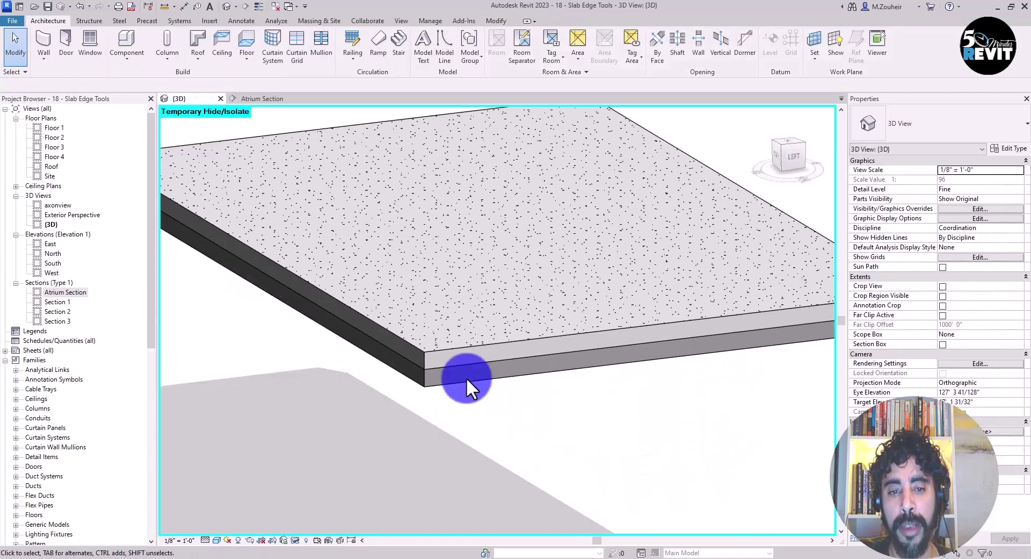
pyautogui.click(441, 349)
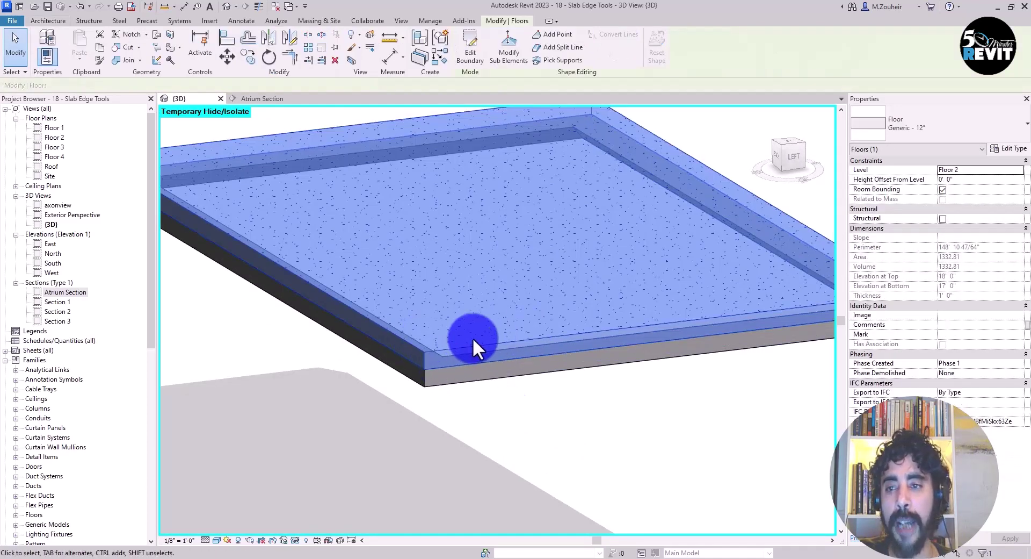
# Step: Copy the Concrete, Cast-in-Place gray material name from the floor's structure layer, then cancel
pyautogui.click(1011, 149)
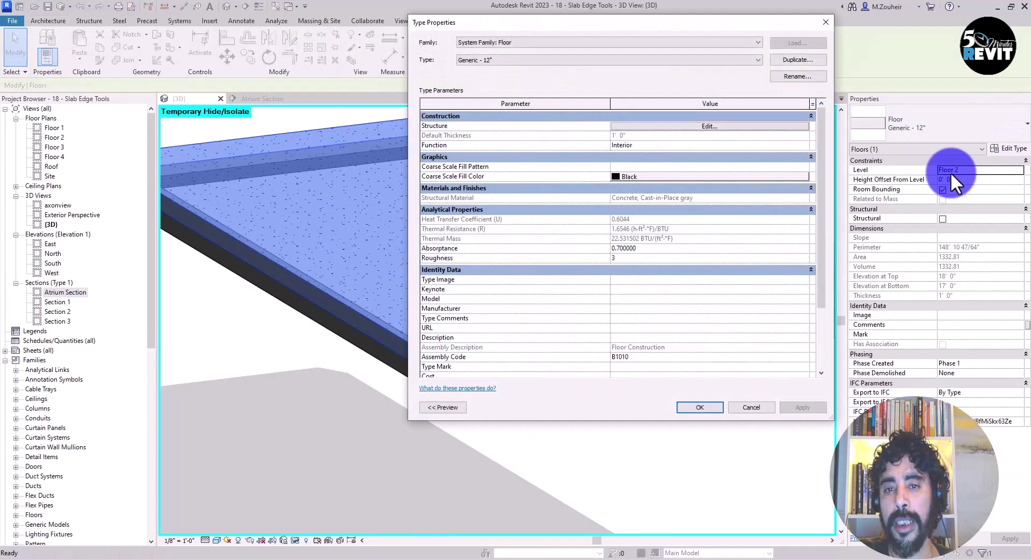
pyautogui.click(733, 126)
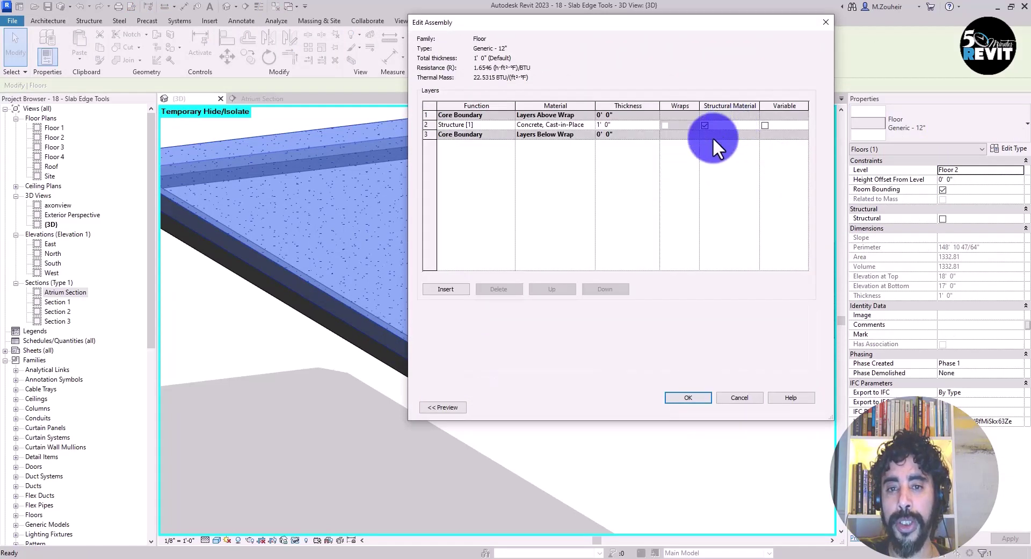
pyautogui.click(584, 123)
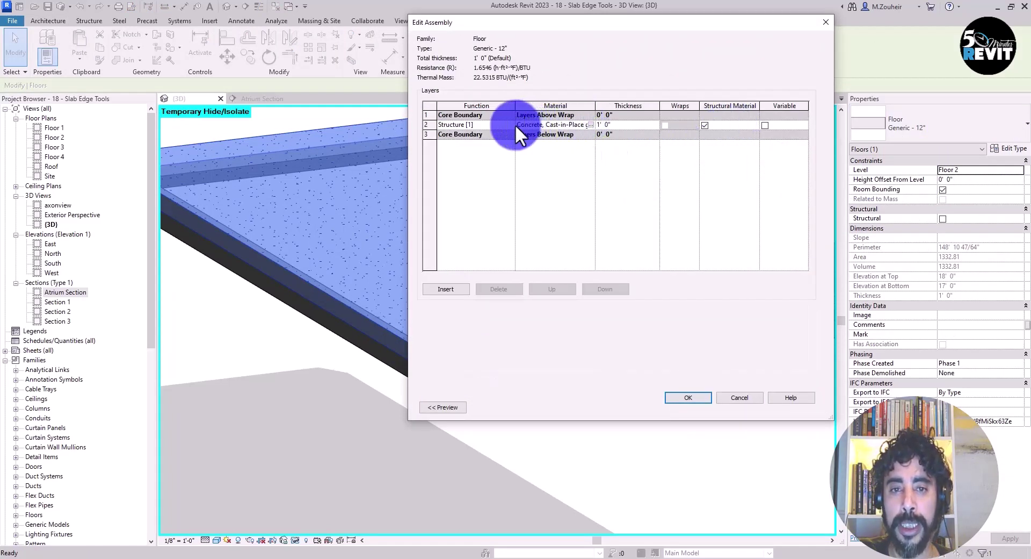
pyautogui.moveTo(519, 125); pyautogui.dragTo(671, 133)
pyautogui.hotkey('ctrl', 'c')
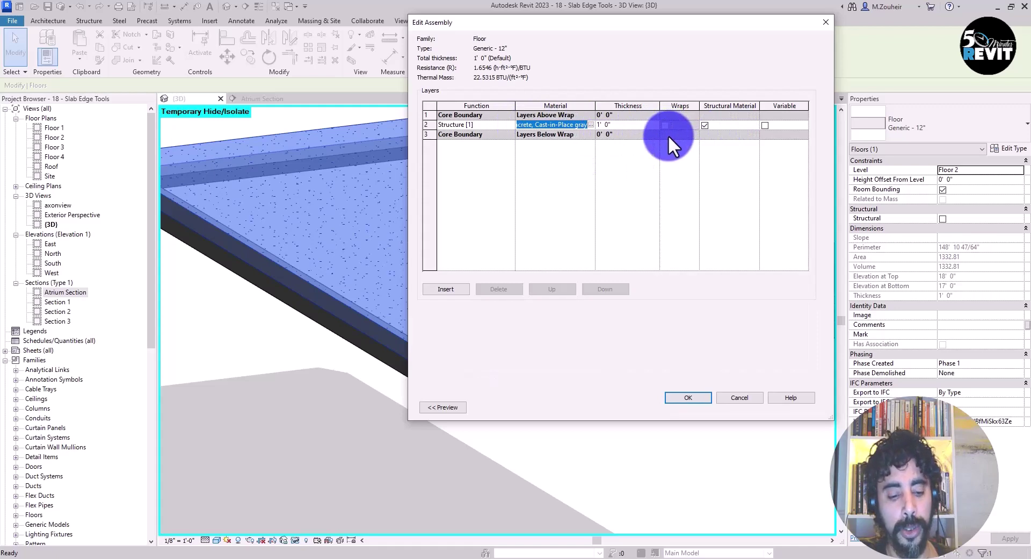
pyautogui.click(733, 392)
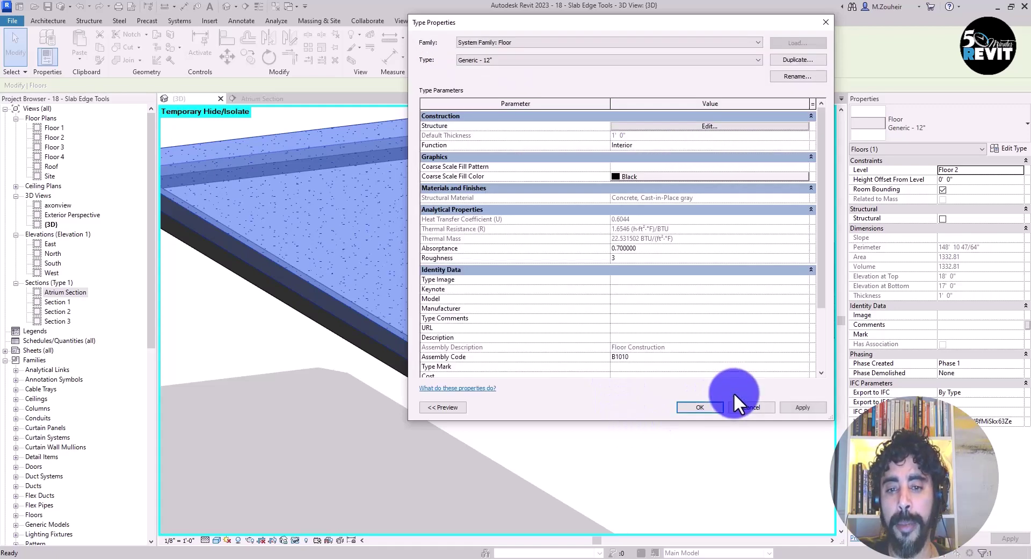
pyautogui.click(741, 405)
pyautogui.click(579, 383)
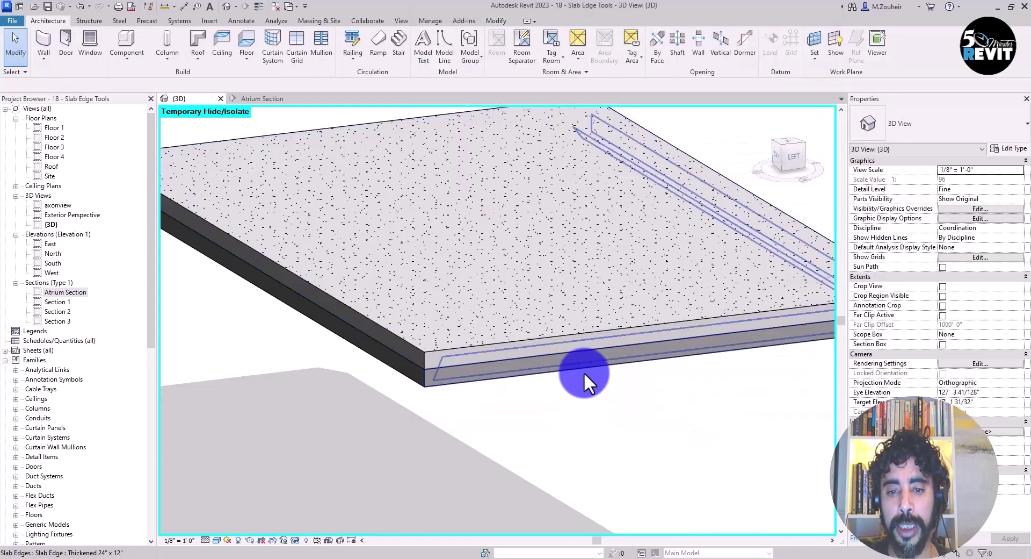
# Step: Paste Concrete, Cast-in-Place gray into the Thickened 24" x 12" slab edge type's Material
pyautogui.click(584, 372)
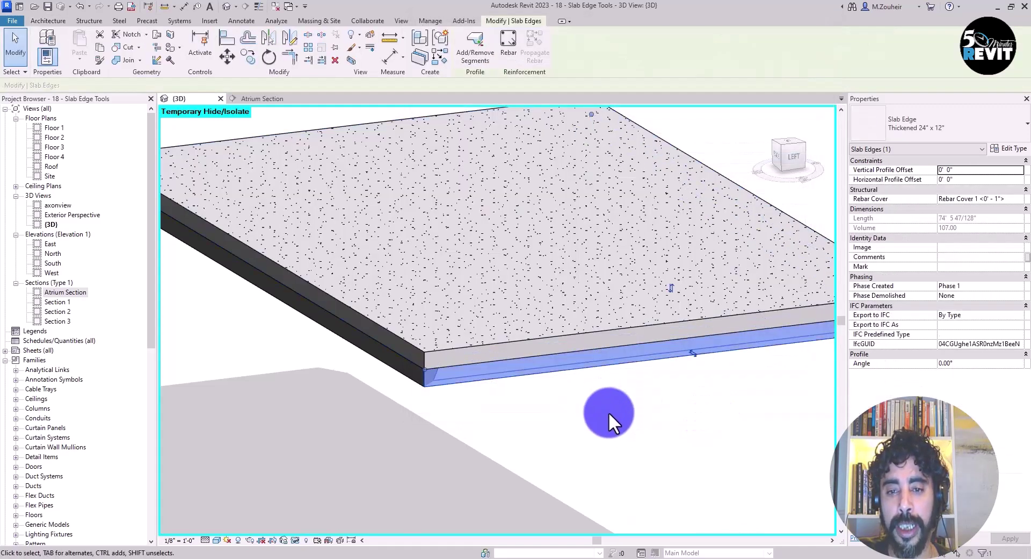
pyautogui.click(1000, 149)
pyautogui.click(682, 147)
pyautogui.hotkey('ctrl', 'v')
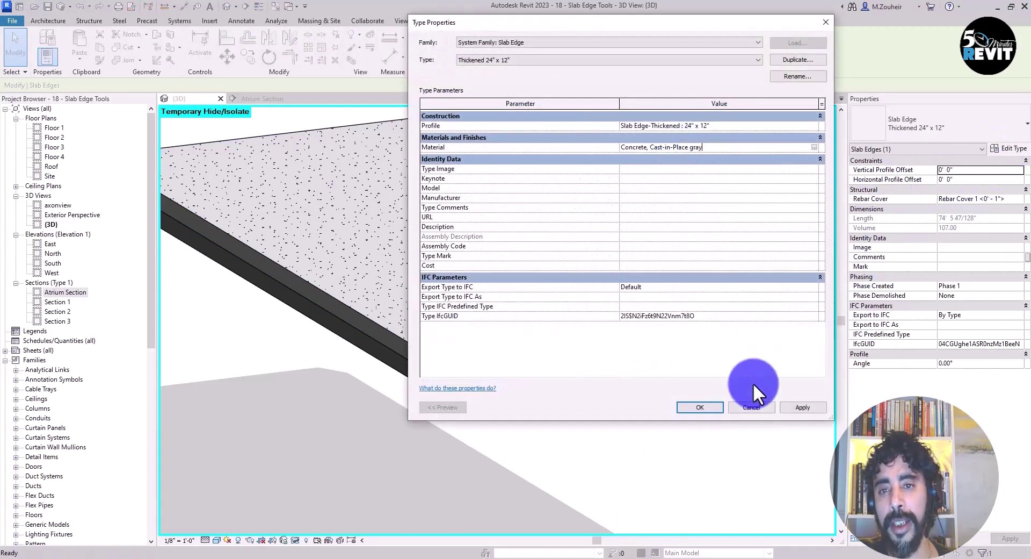
pyautogui.click(688, 410)
pyautogui.click(680, 428)
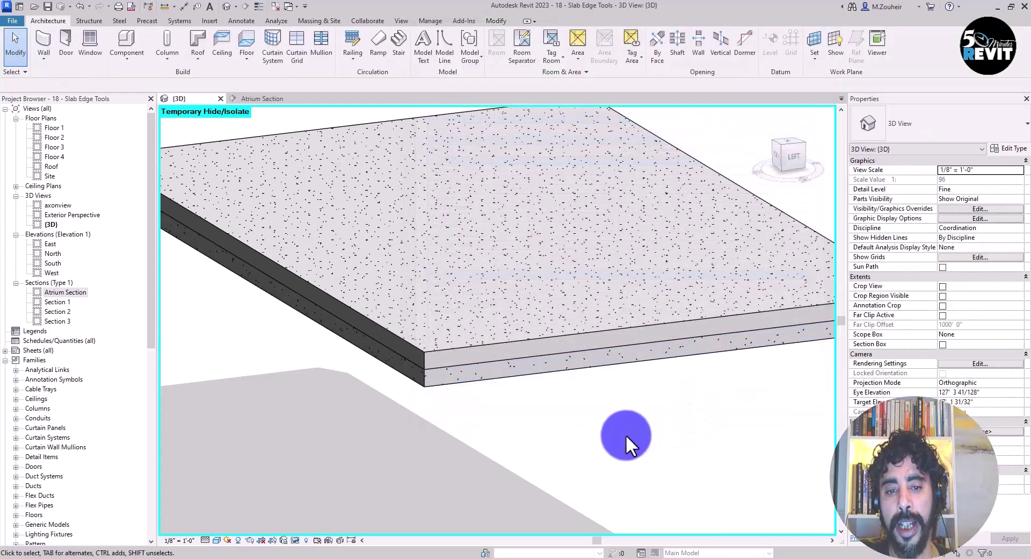
# Step: Reset Temporary Hide/Isolate to bring back the whole building around the slab edge
pyautogui.keyDown('shift'); pyautogui.moveTo(454, 388); pyautogui.dragTo(396, 425, button='middle'); pyautogui.keyUp('shift')
pyautogui.click(295, 540)
pyautogui.click(317, 528)
pyautogui.moveTo(539, 429)
pyautogui.mouseDown(button='middle')
pyautogui.moveTo(661, 477)
pyautogui.moveTo(349, 381)
pyautogui.moveTo(380, 375)
pyautogui.mouseUp(button='middle')
# Step: In the Atrium Section, zoom and pan to the landing slab and its thickened edge
pyautogui.hotkey('ctrl', 'Tab')
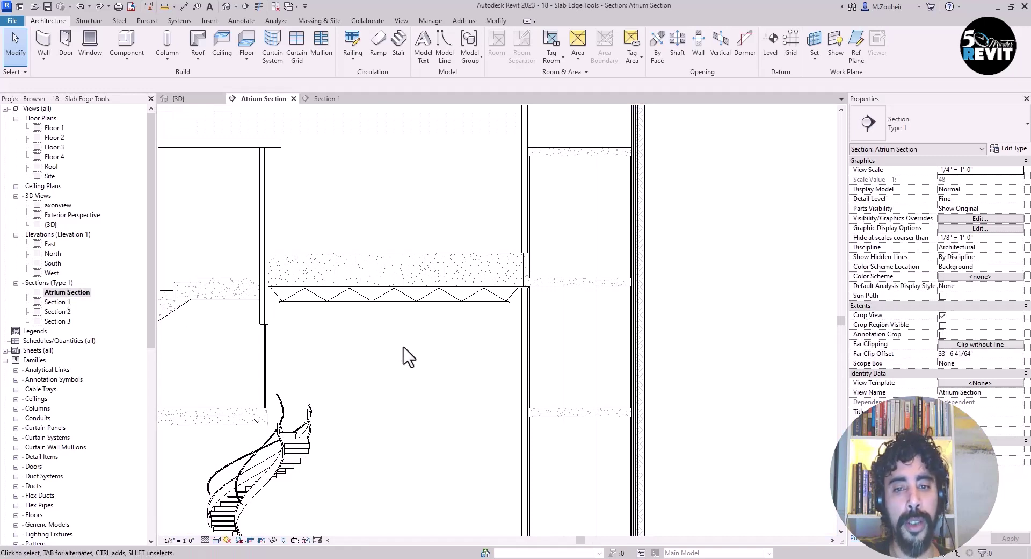
pyautogui.moveTo(407, 344); pyautogui.dragTo(707, 276, button='middle')
pyautogui.scroll(-2, 339, 361)
pyautogui.scroll(5, 248, 346)
pyautogui.scroll(3, 249, 345)
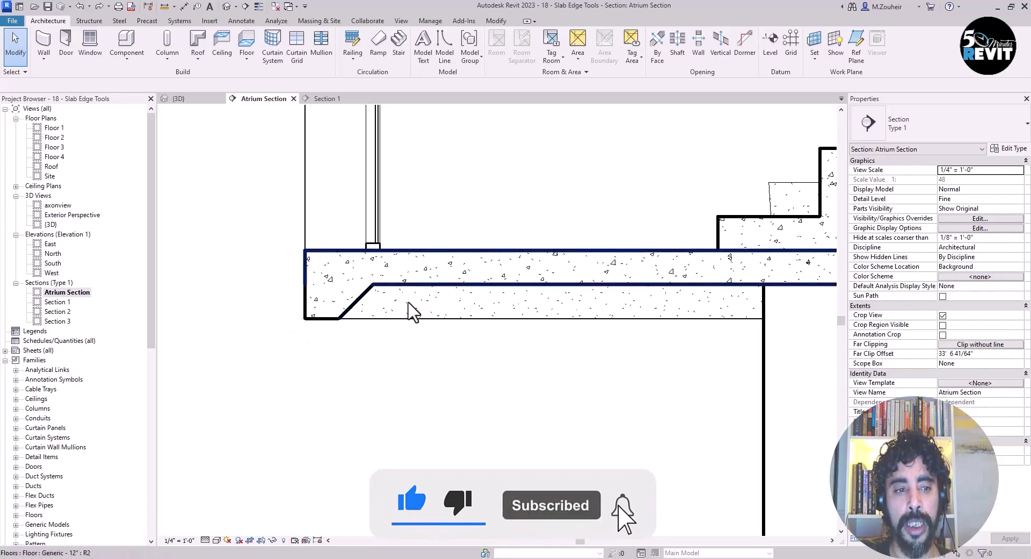
pyautogui.scroll(-3, 454, 322)
pyautogui.scroll(1, 349, 392)
pyautogui.scroll(1, 306, 405)
pyautogui.moveTo(306, 405)
pyautogui.mouseDown(button='middle')
pyautogui.moveTo(327, 423)
pyautogui.moveTo(329, 409)
pyautogui.mouseUp(button='middle')
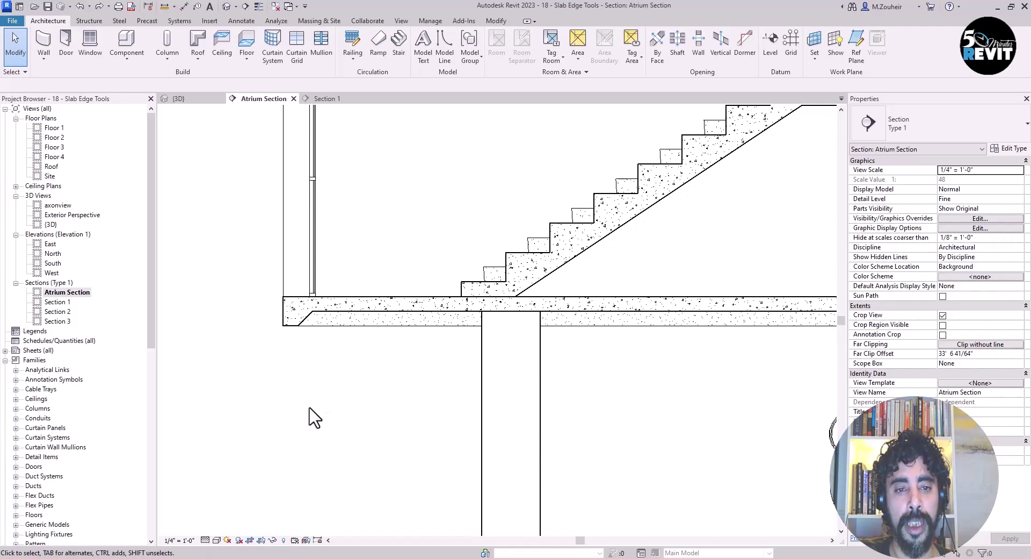